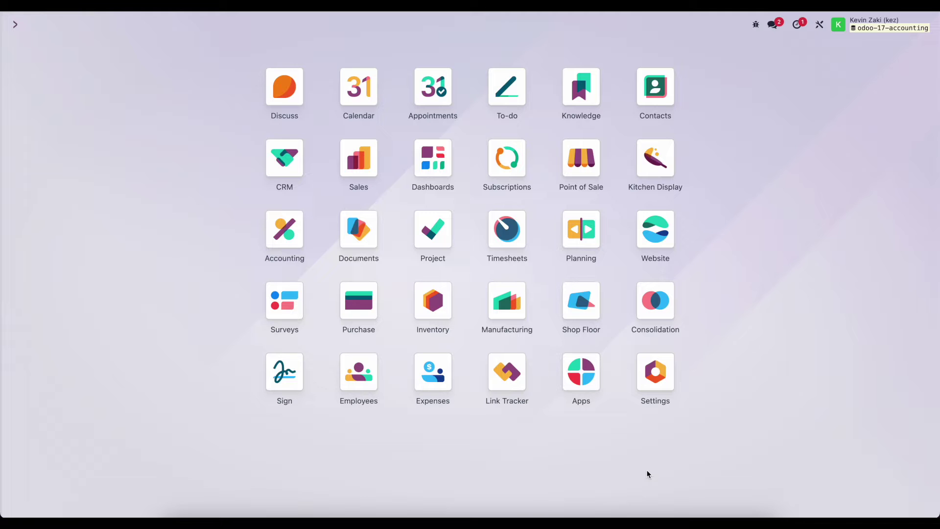
Create and save RFQ P00020 for Vendor 1 with one Product 2 (Average Cost) at $30.00
left_click(367, 319)
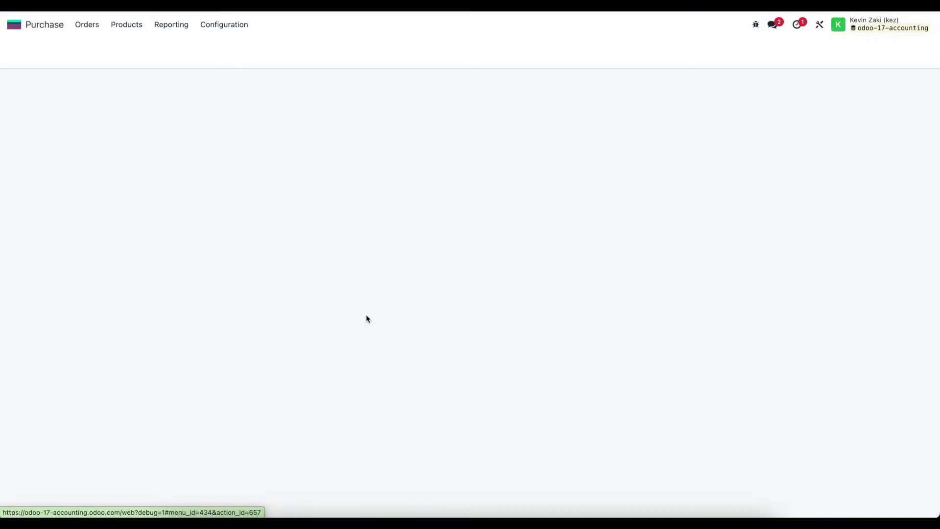
left_click(23, 51)
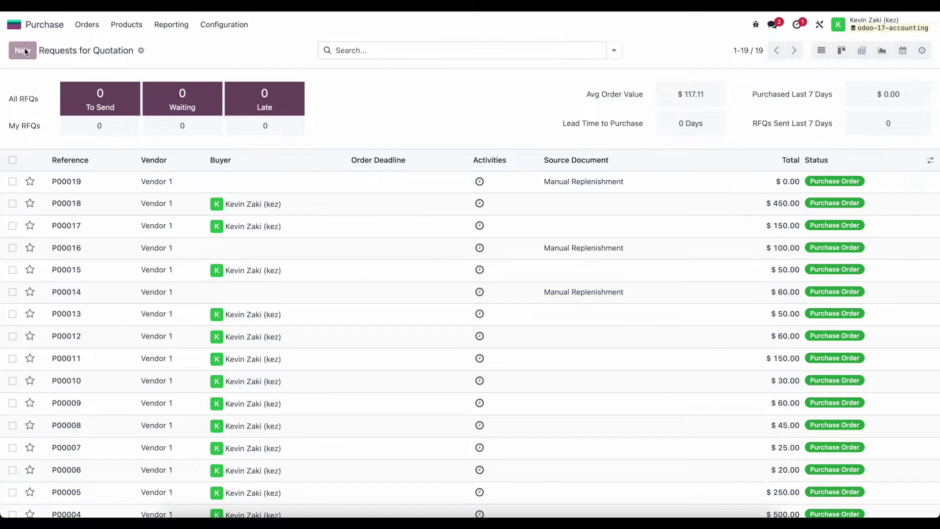
left_click(112, 152)
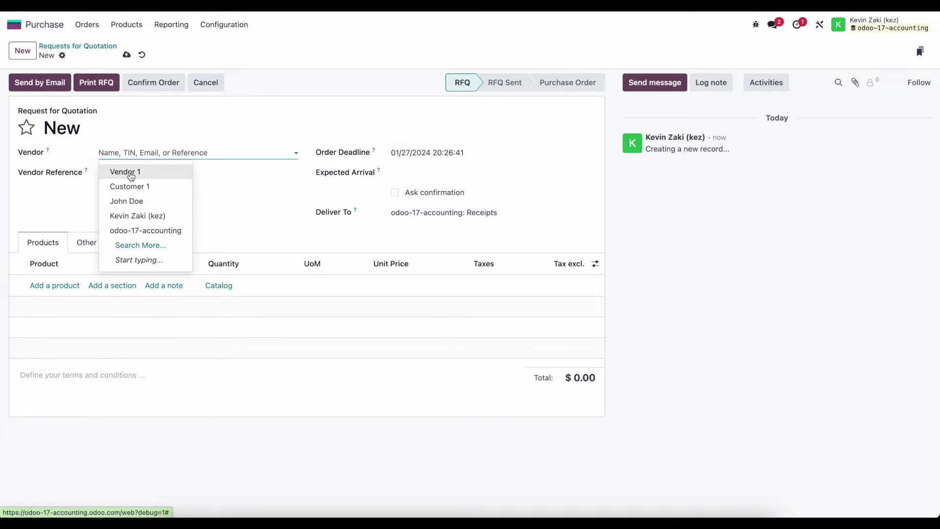
left_click(128, 171)
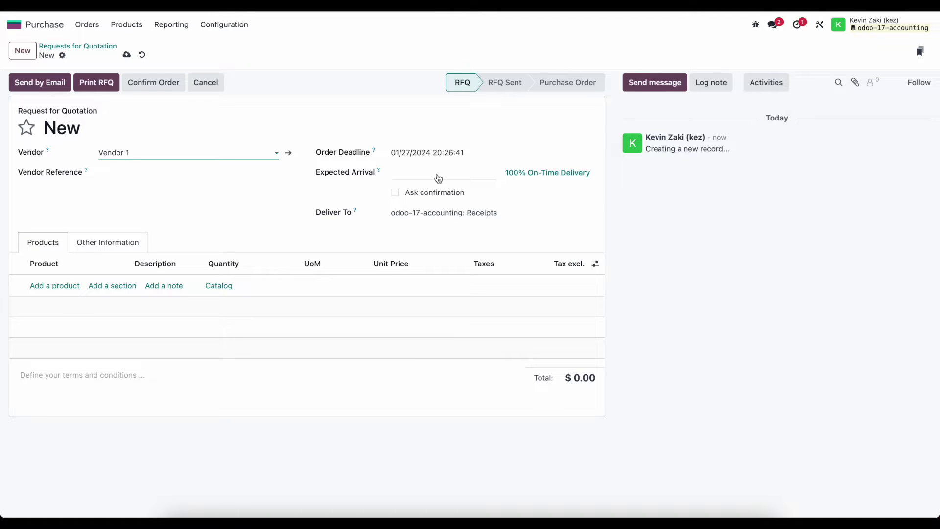
left_click(39, 287)
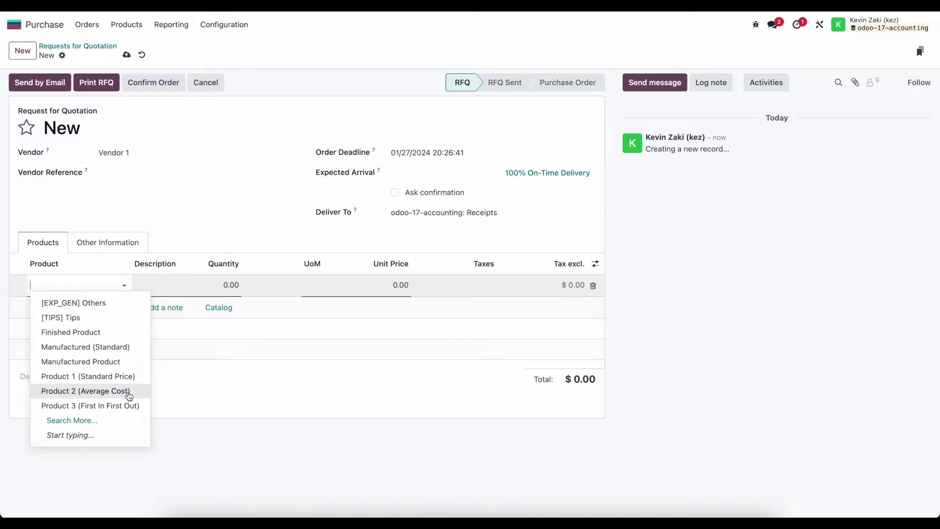
left_click(127, 392)
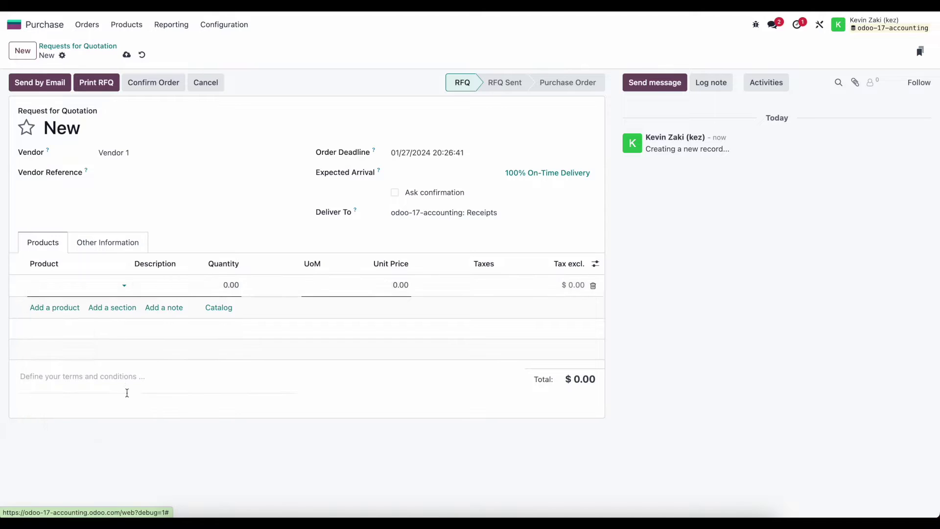
left_click(127, 55)
left_click(126, 286)
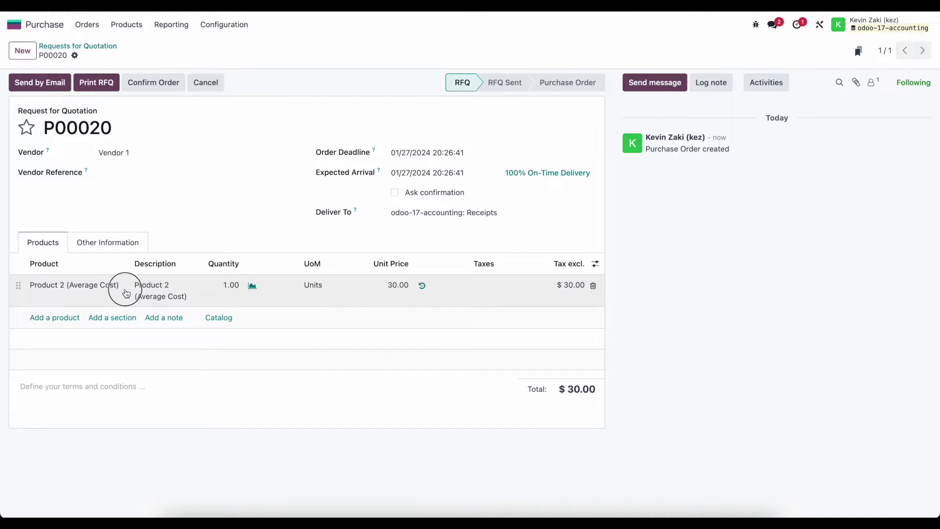
Review the Product 2 record's Average Cost category (AVCO, automated valuation), then return to the product
left_click(126, 286)
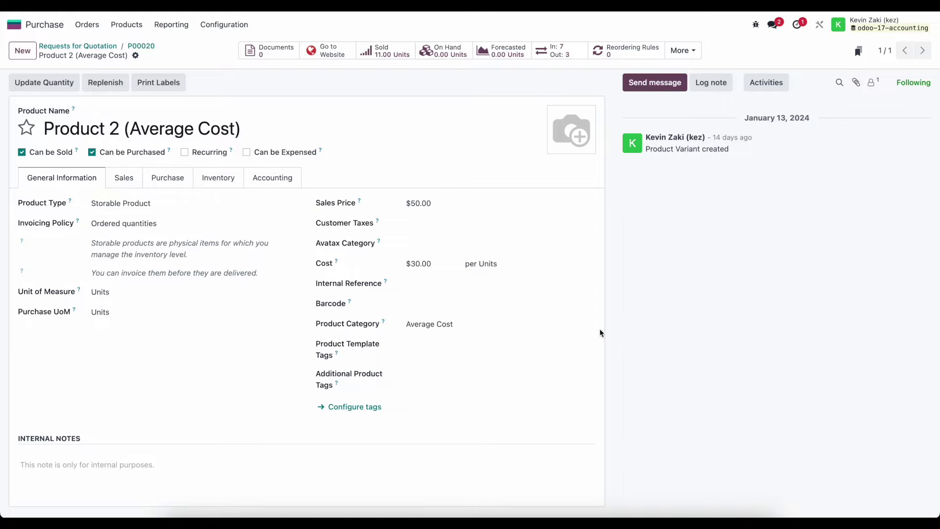
left_click(587, 326)
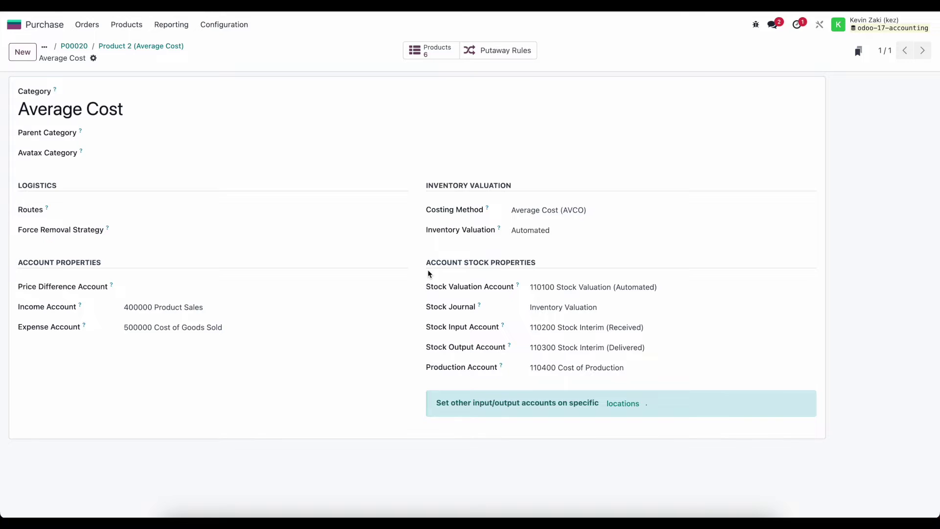
left_click(115, 46)
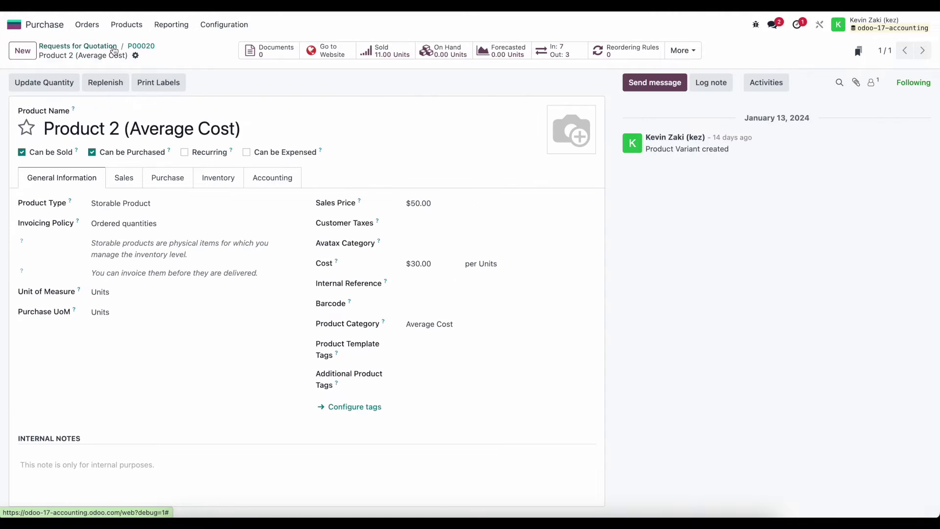
Back on P00020, inspect its Other Information fields and payment terms without changing anything
left_click(150, 47)
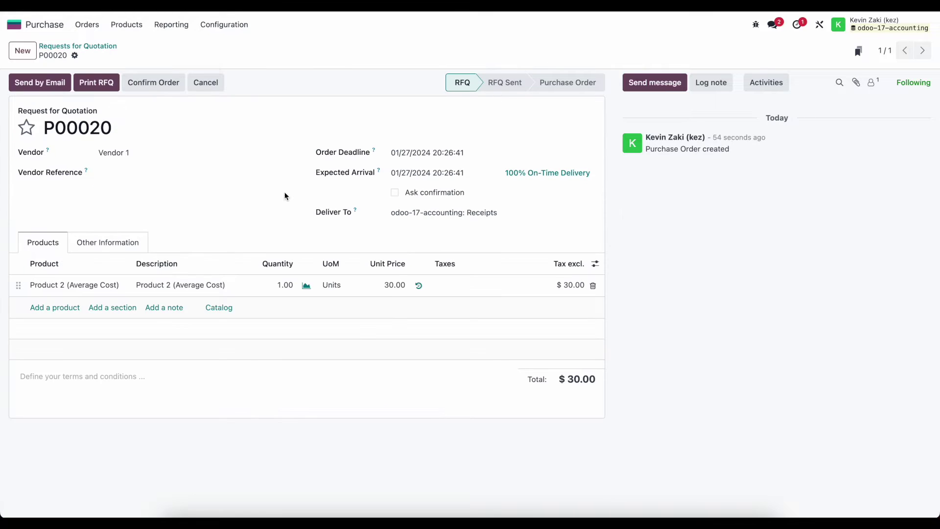
left_click(134, 242)
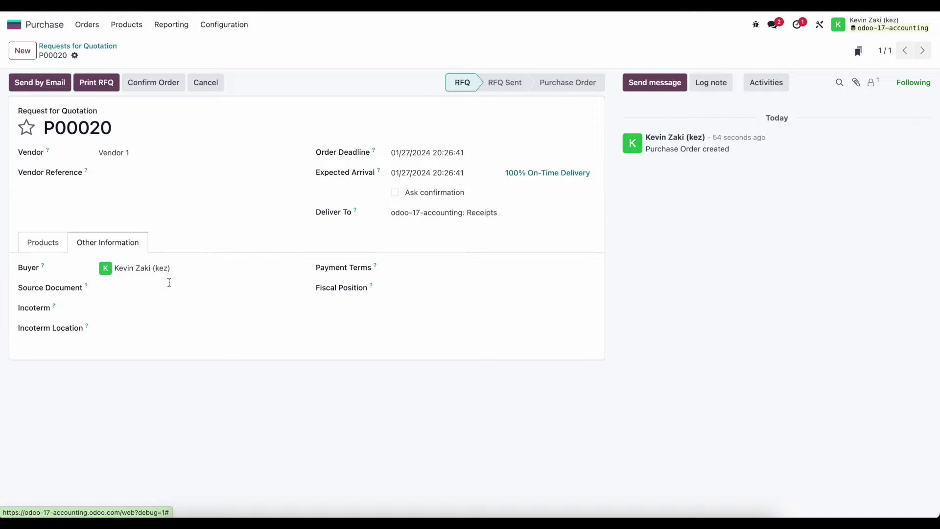
left_click(143, 290)
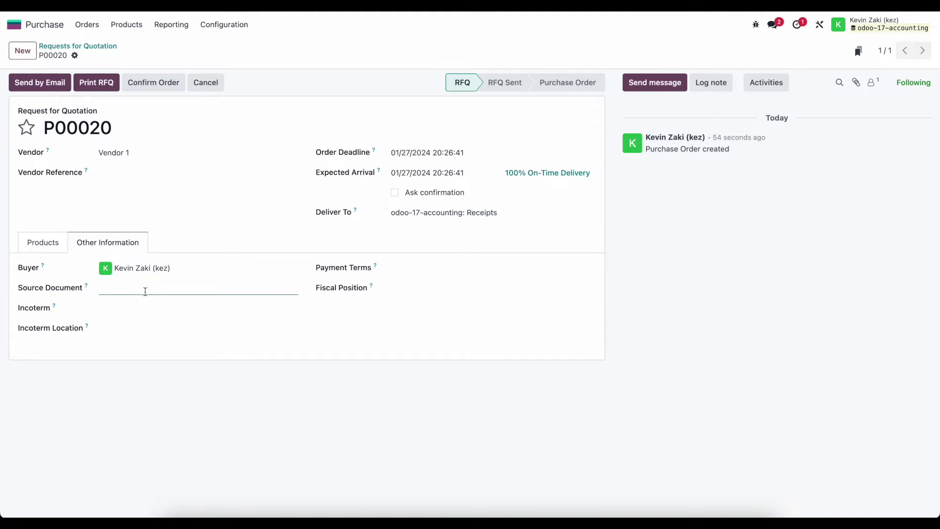
left_click(418, 266)
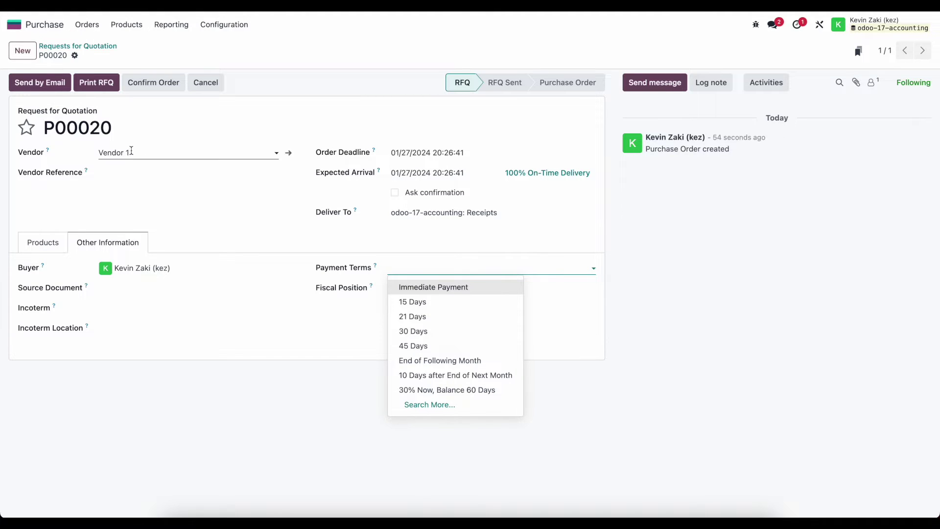
left_click(317, 243)
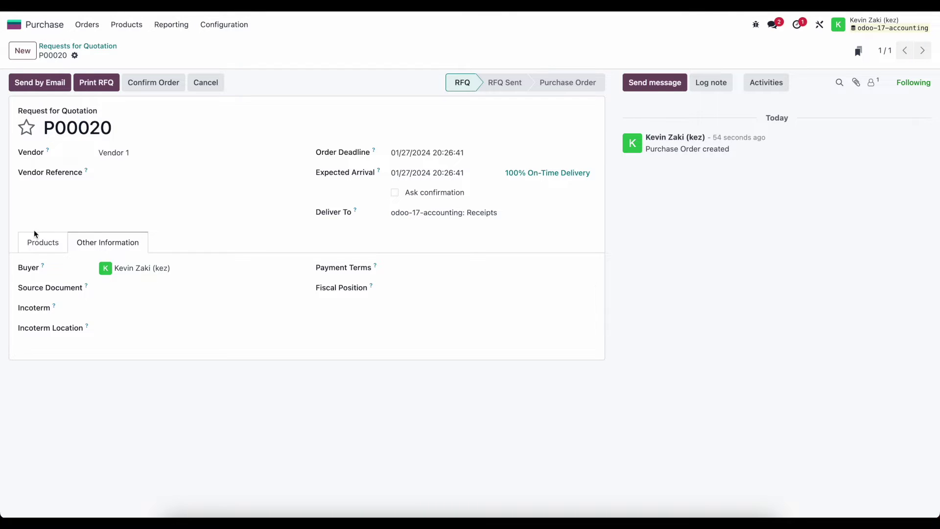
left_click(40, 241)
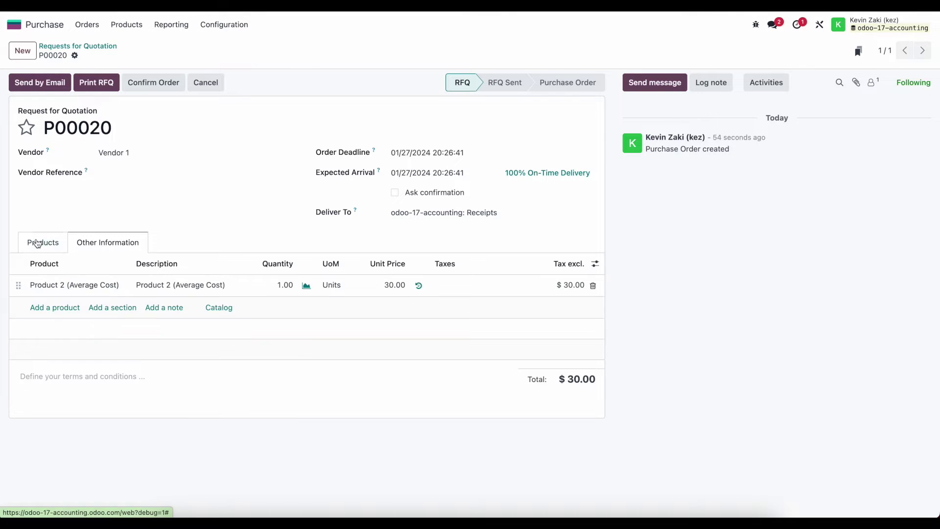
Confirm P00020, validate receipt WH/IN/00020, and view its 30.00 stock valuation
left_click(159, 90)
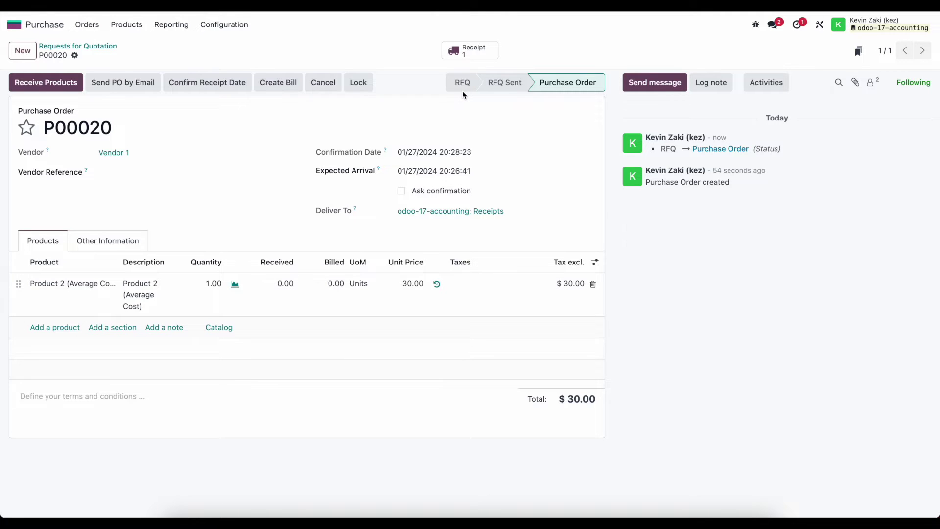
mouse_move(563, 93)
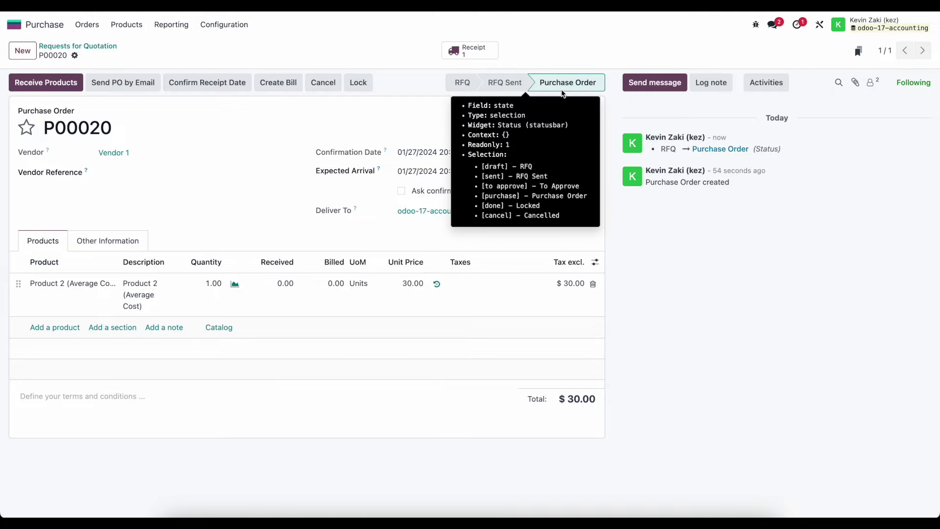
left_click(461, 54)
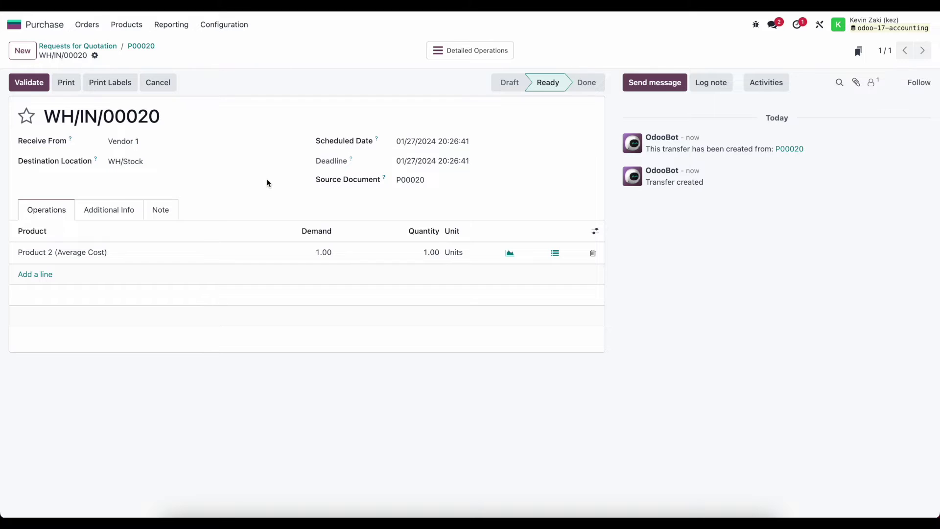
left_click(28, 82)
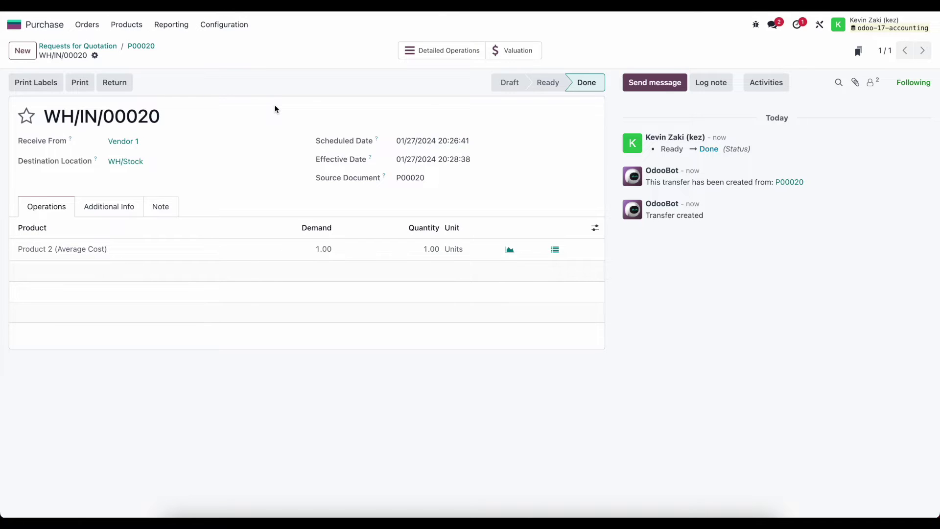
left_click(524, 51)
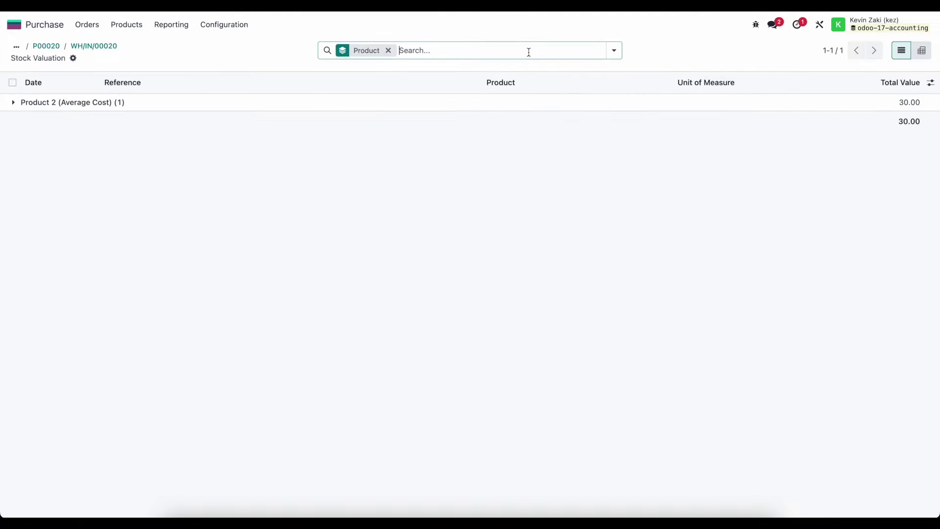
Check the WH/IN/00020 valuation line's journal entry STJ/2024/01/0053, then return to the receipt
left_click(230, 102)
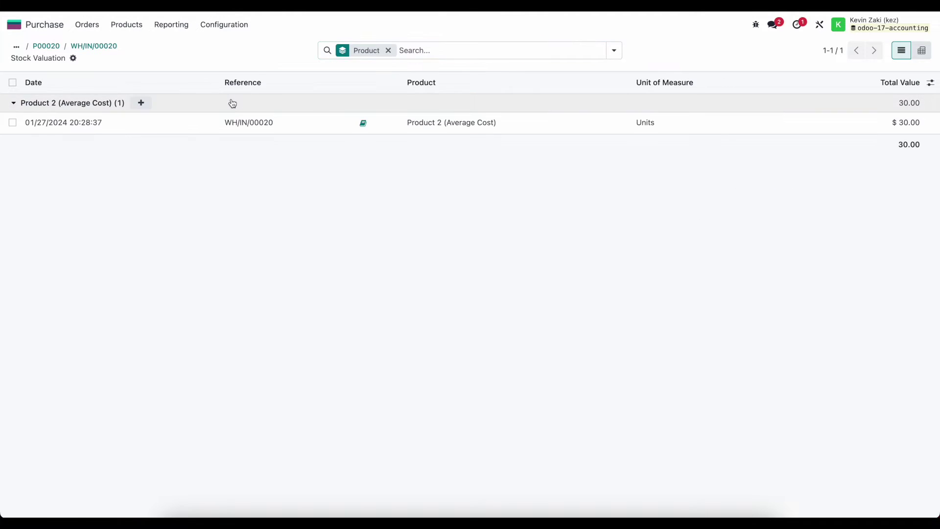
left_click(362, 124)
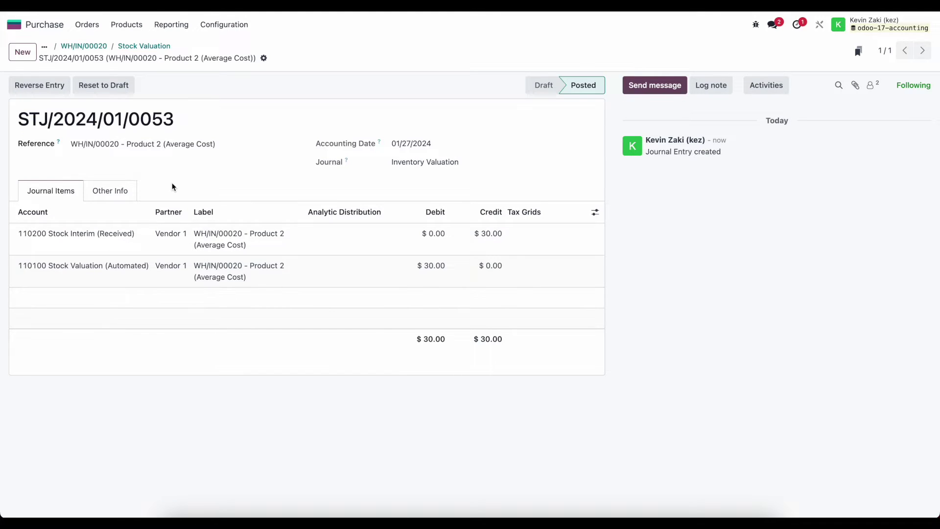
left_click(87, 45)
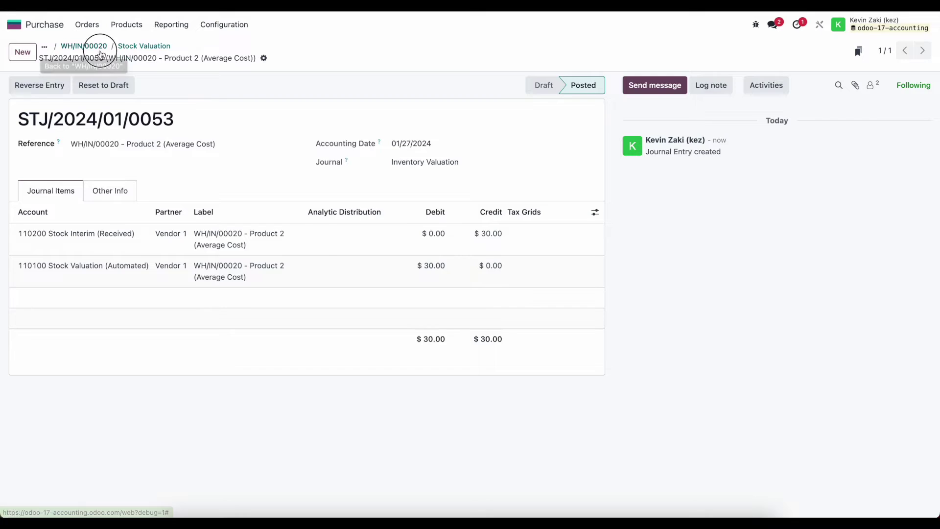
left_click(142, 46)
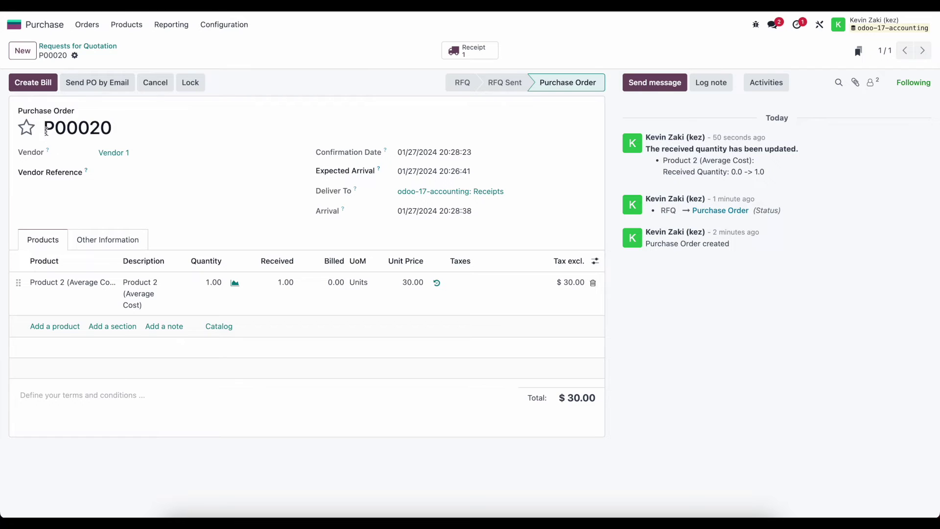
left_click(79, 46)
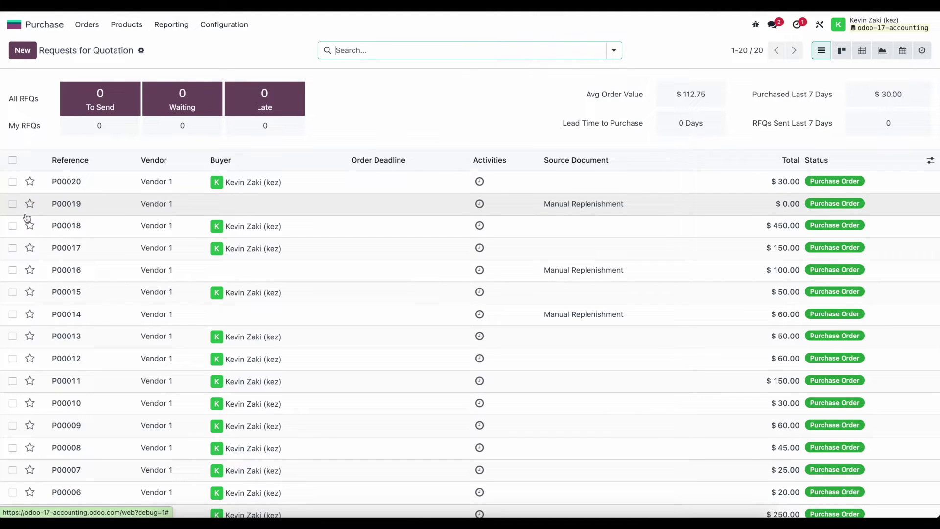
left_click(13, 204)
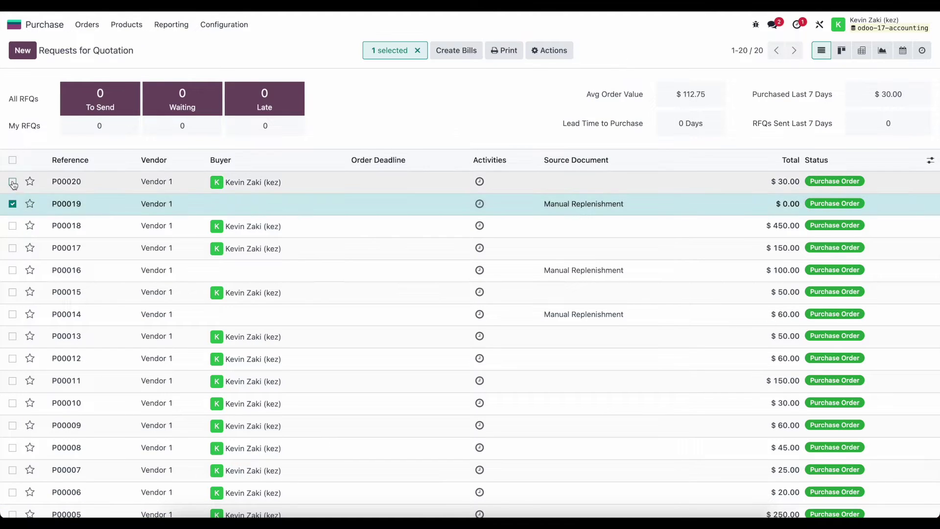
left_click(13, 181)
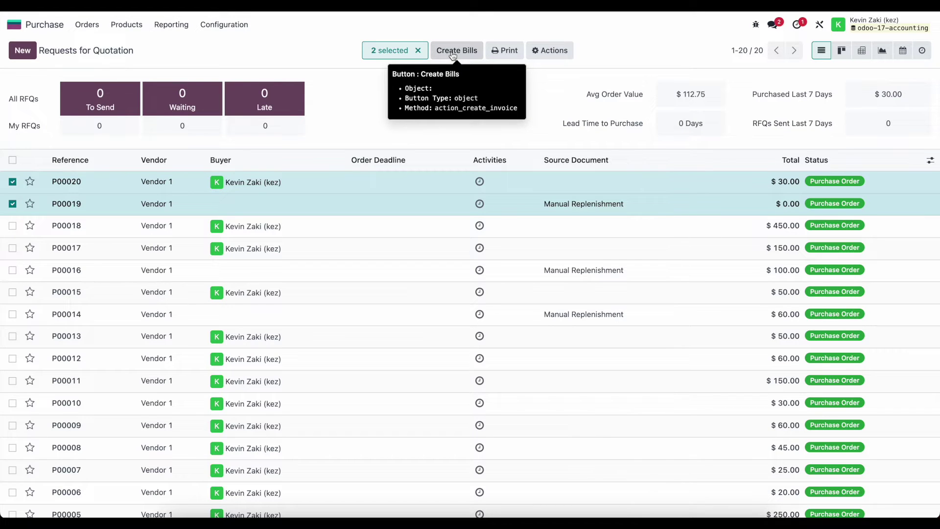
left_click(13, 204)
left_click(13, 181)
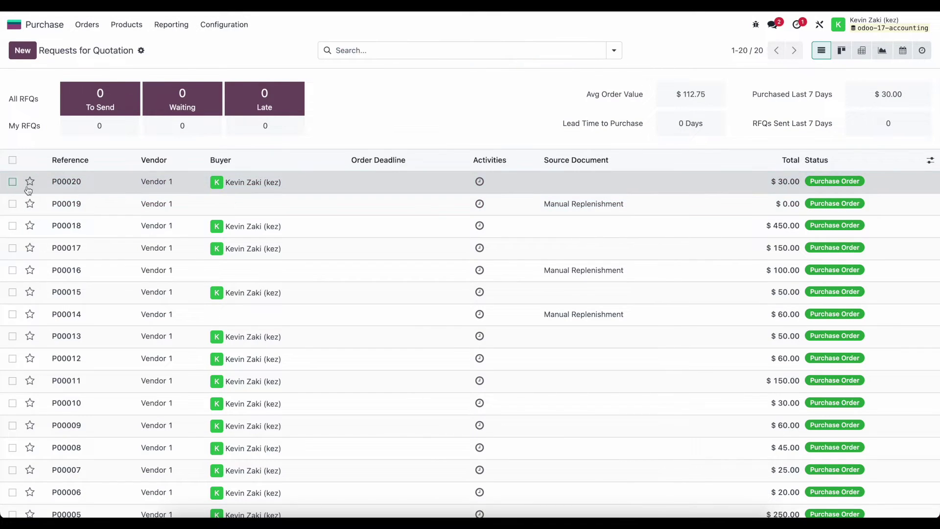
Create a draft bill from P00020 and review its auto-post and accounting date settings
left_click(93, 188)
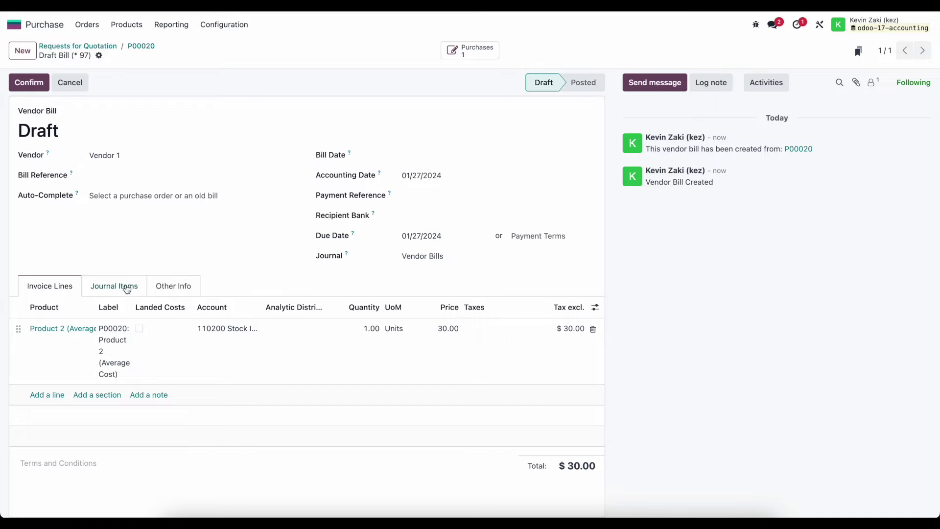
left_click(176, 288)
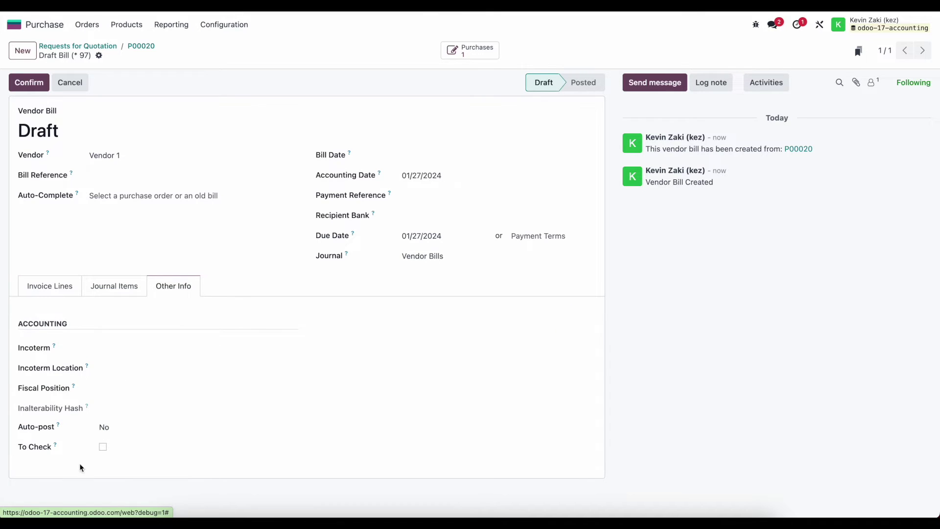
left_click(145, 435)
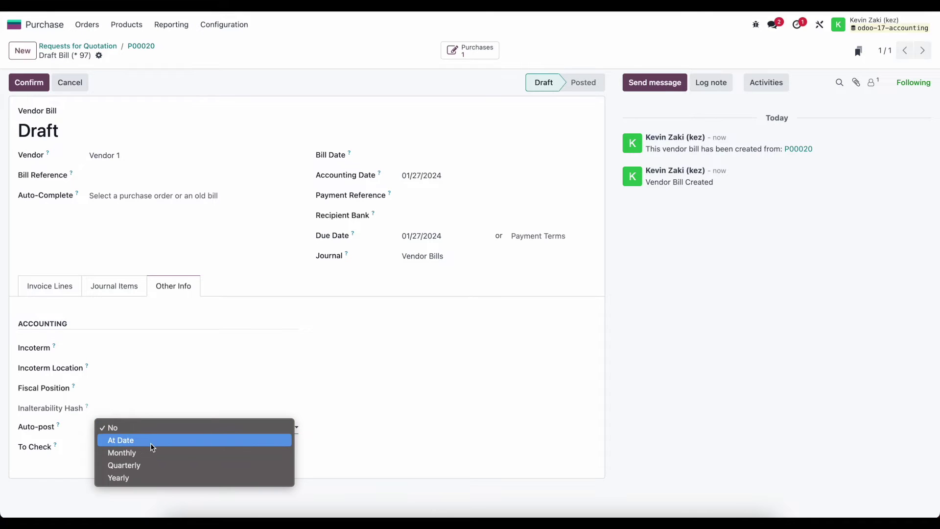
left_click(442, 431)
left_click(441, 181)
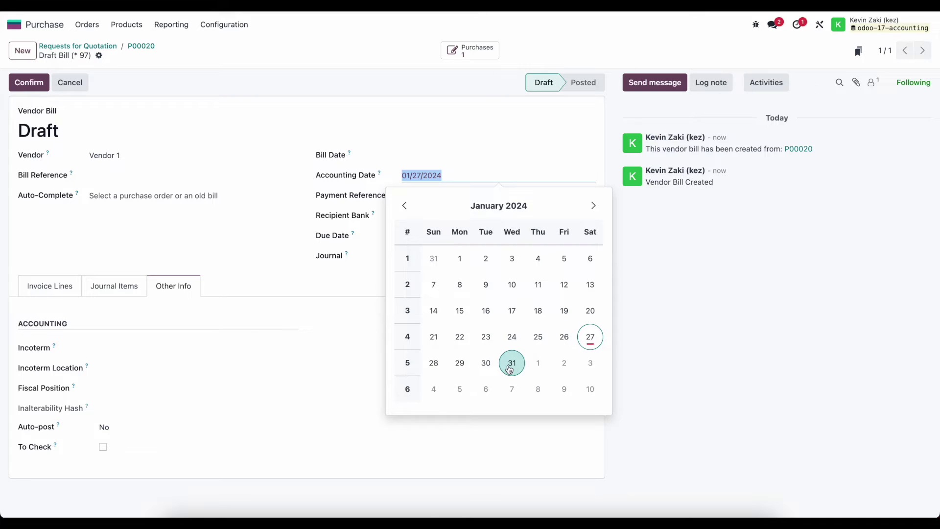
left_click(346, 303)
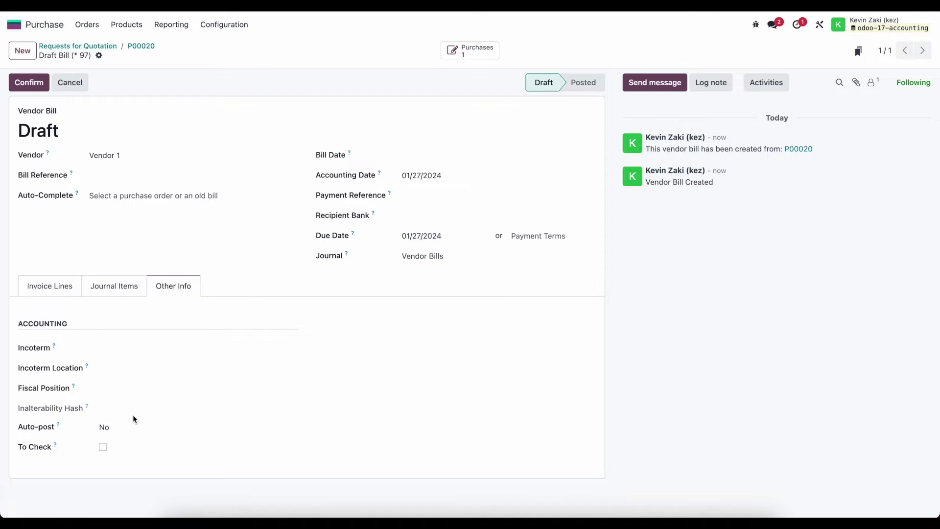
Leave Auto-post at No and tick To Check on the draft bill
left_click(103, 429)
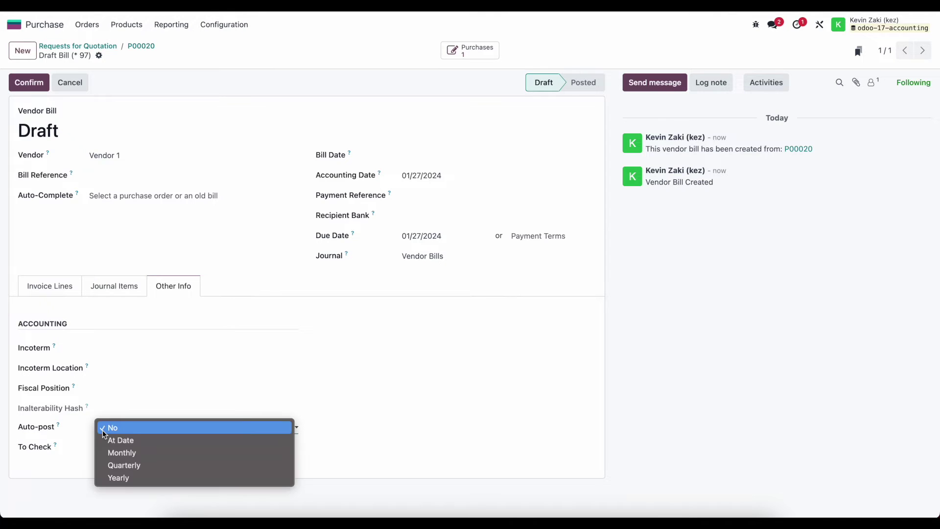
left_click(326, 437)
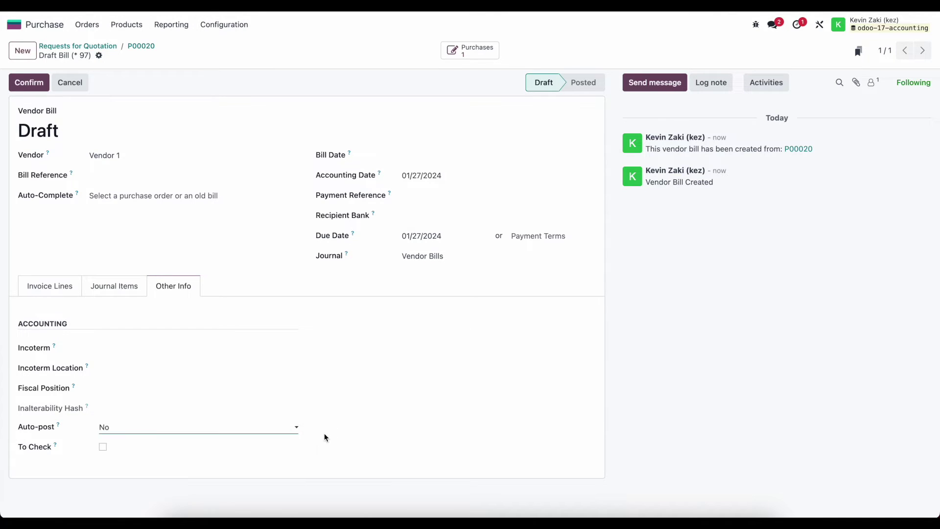
left_click(104, 446)
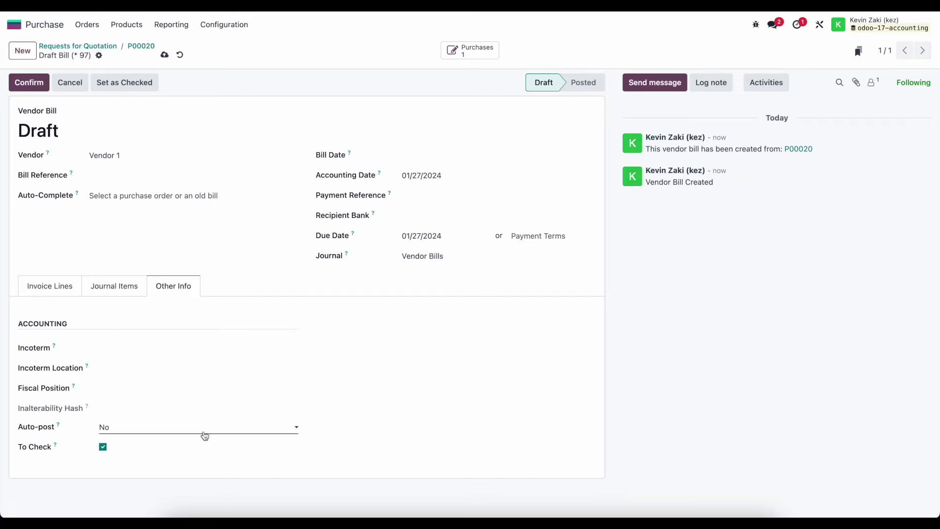
left_click(121, 291)
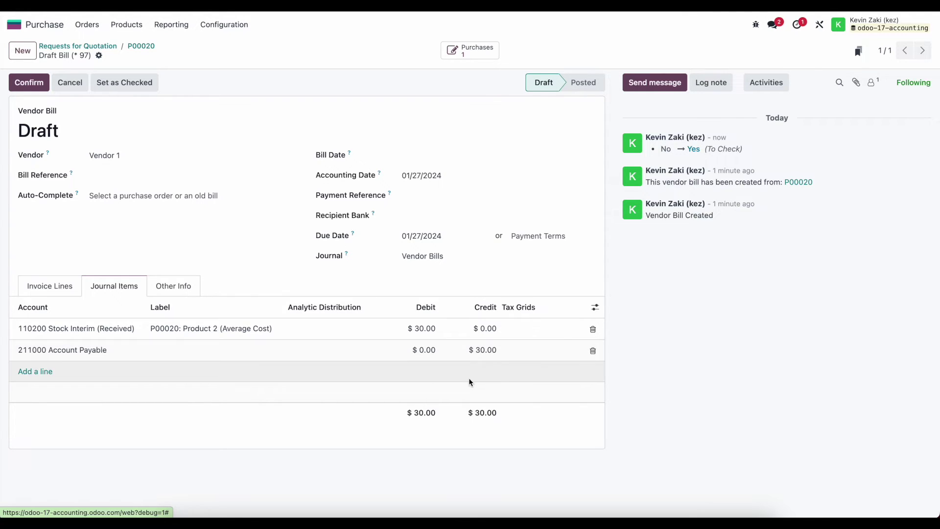
Return to the bill's invoice lines showing Product 2, 1.00 unit at 30.00
left_click(55, 289)
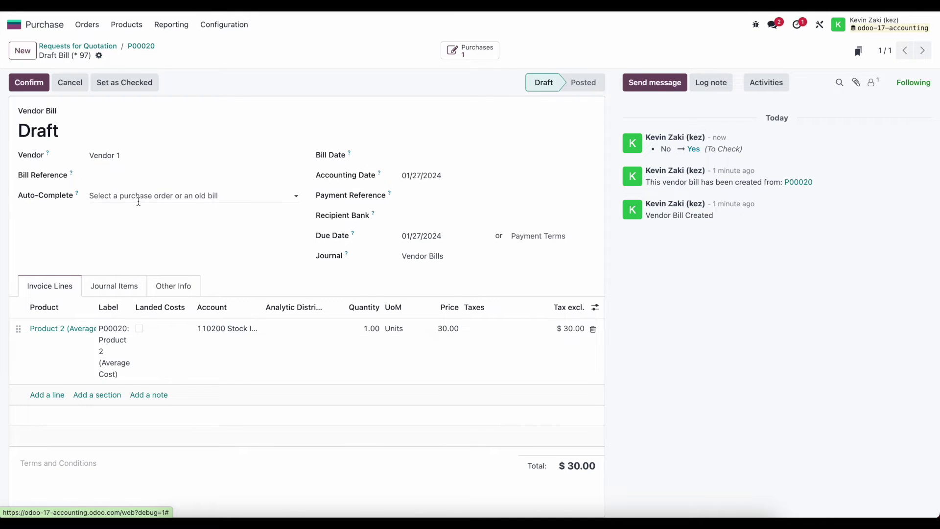
Set the bill date to 01/27/2024, save, and post BILL/2024/01/0020 for $30.00
left_click(422, 157)
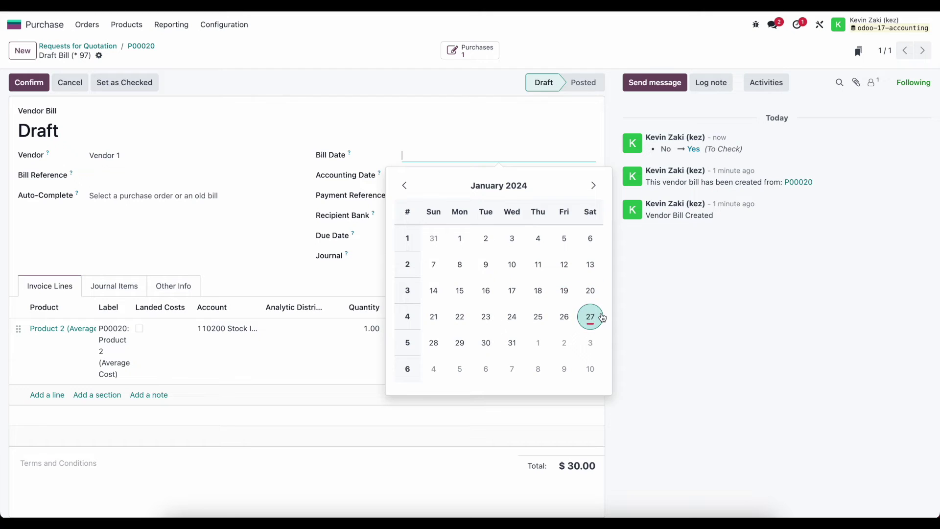
left_click(602, 317)
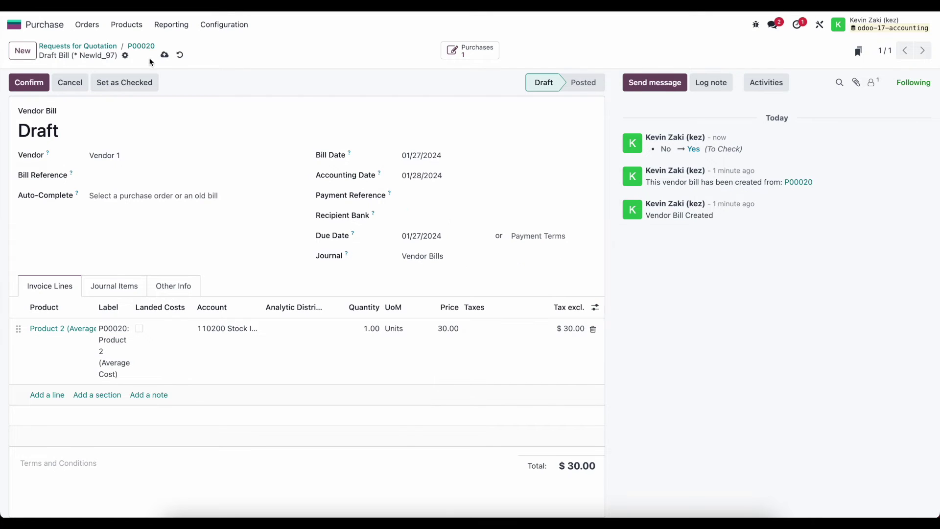
left_click(165, 55)
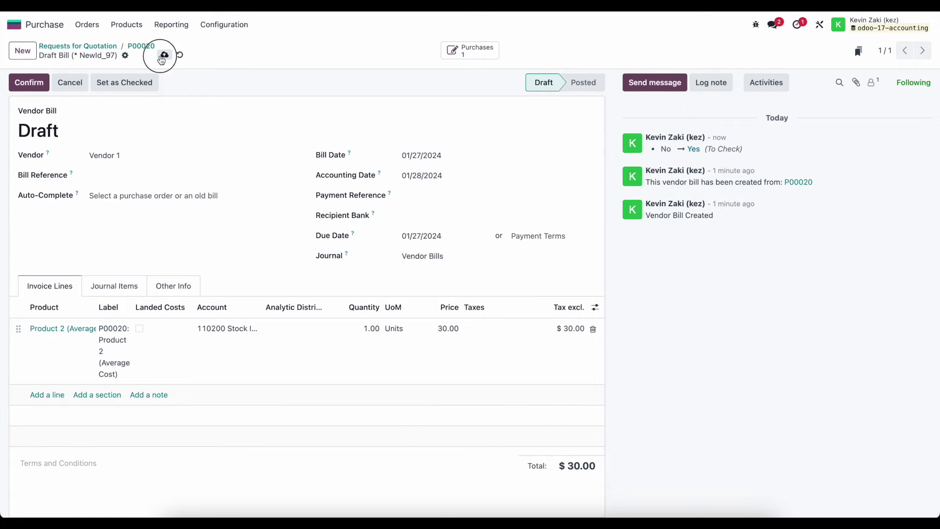
left_click(46, 92)
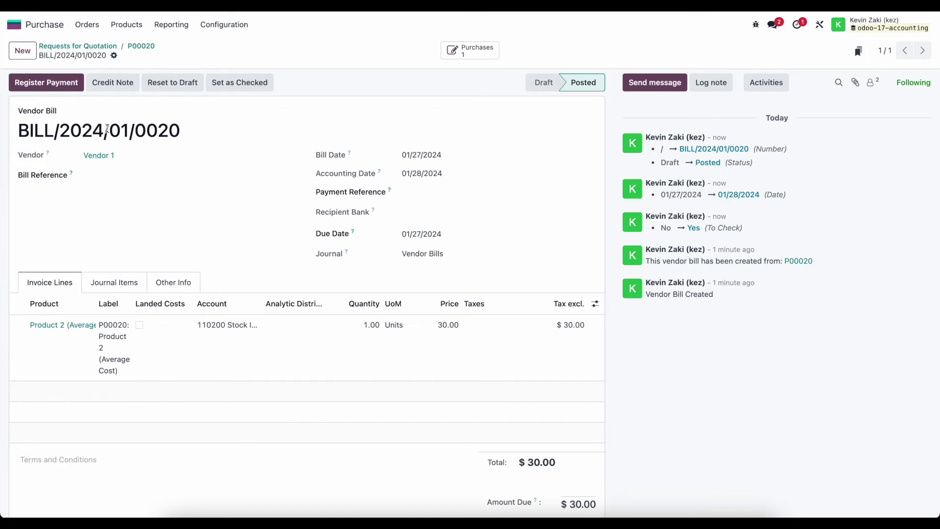
left_click(14, 25)
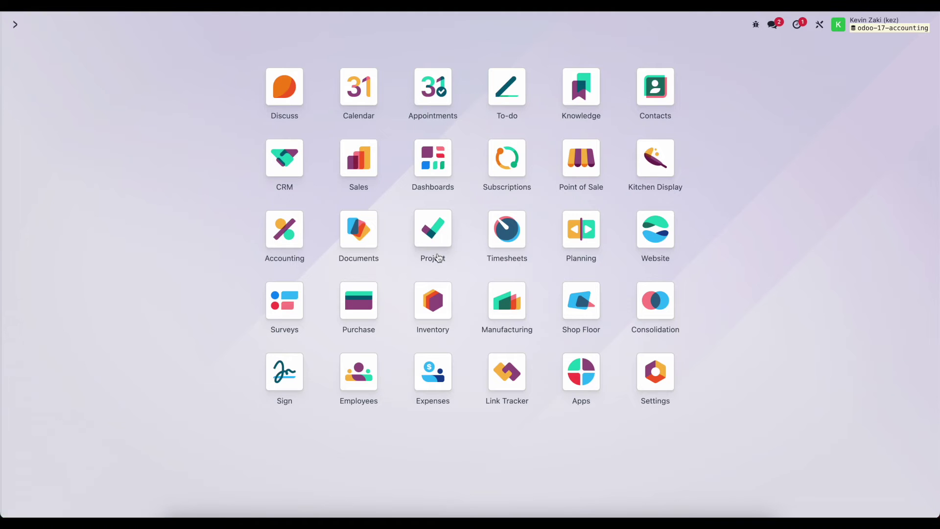
List vendor bills in Accounting filtered to To Check, inspecting the filter condition without changes
left_click(310, 246)
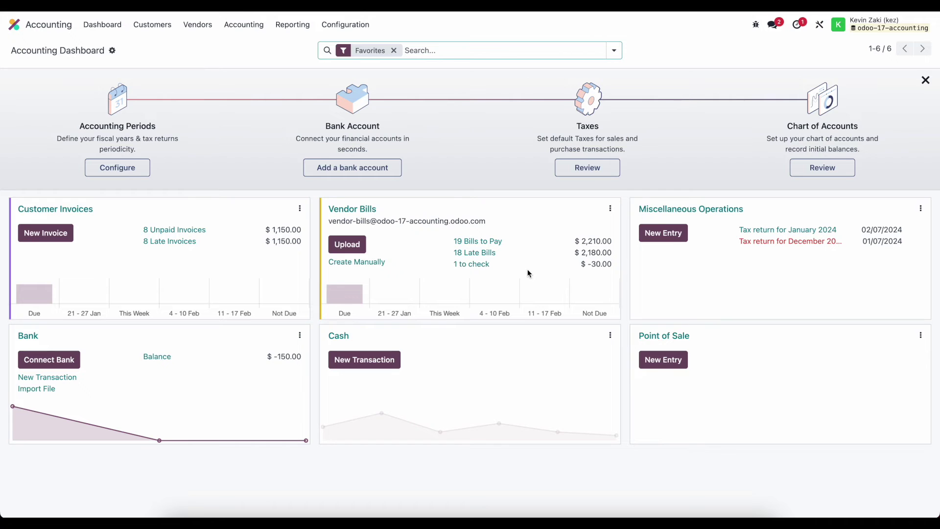
left_click(153, 25)
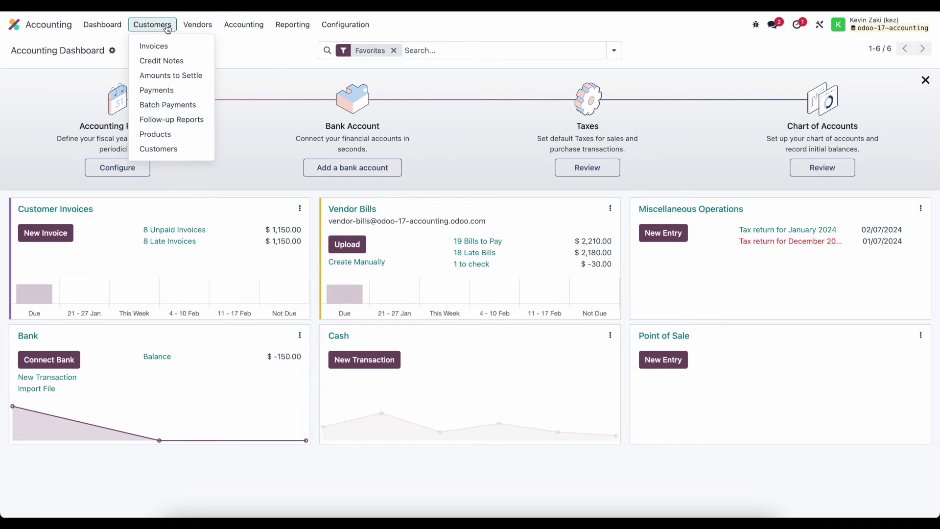
left_click(198, 24)
left_click(201, 44)
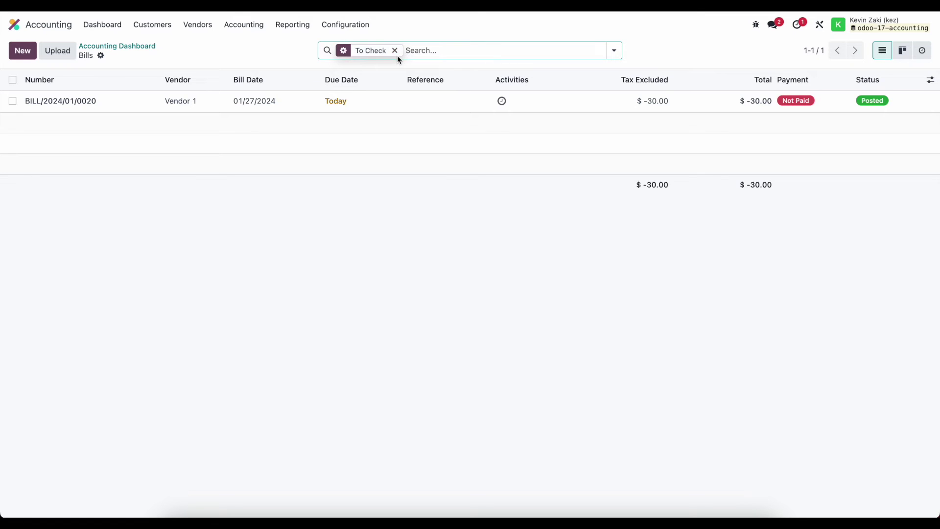
left_click(346, 51)
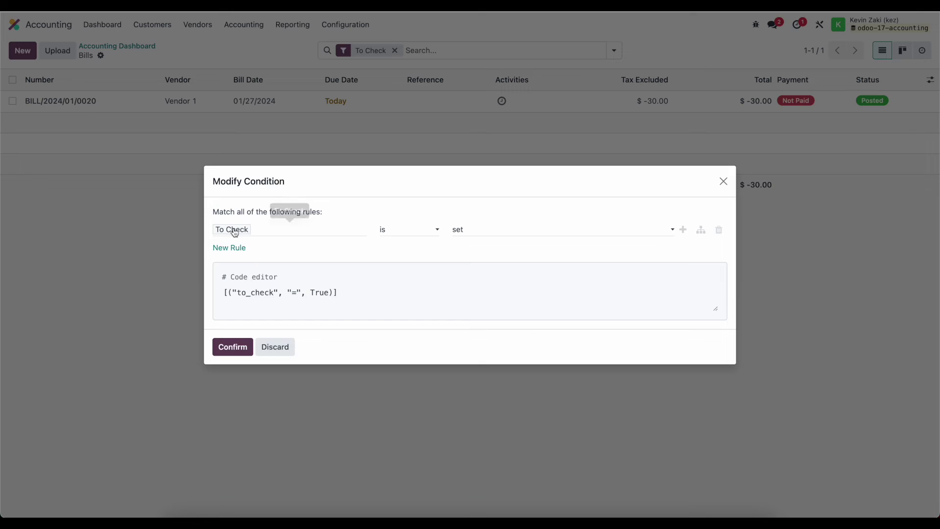
left_click(276, 348)
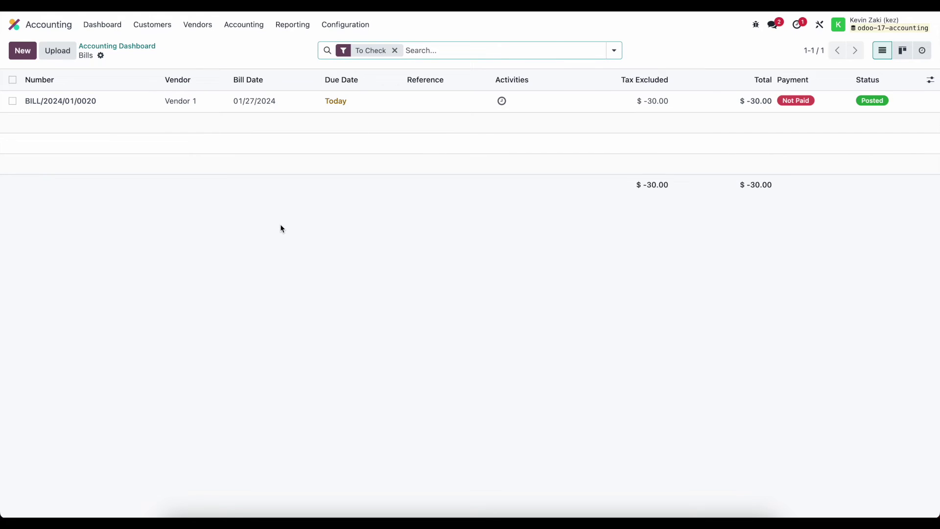
Mark BILL/2024/01/0020 as checked and confirm its To Check flag is now No
left_click(137, 101)
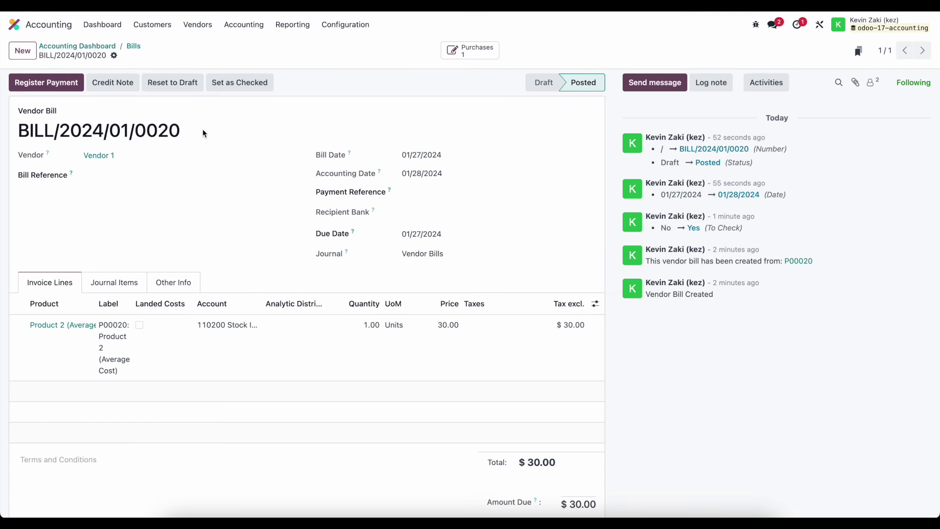
left_click(252, 82)
left_click(167, 283)
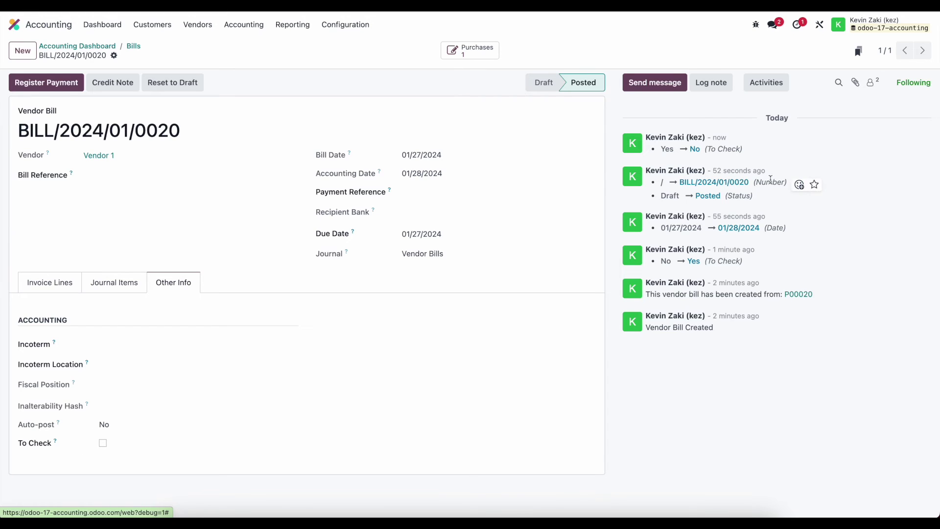
left_click(65, 286)
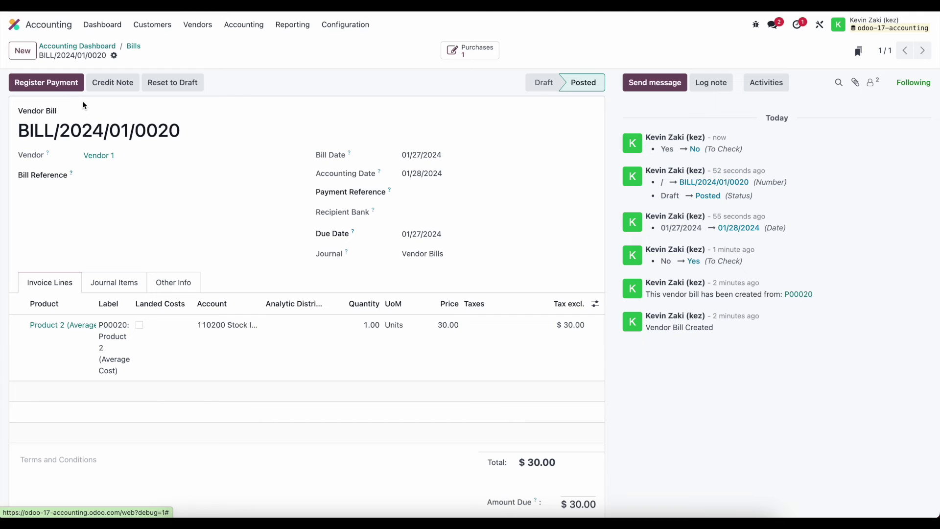
Open purchase order P00020 in the Purchase app
left_click(134, 46)
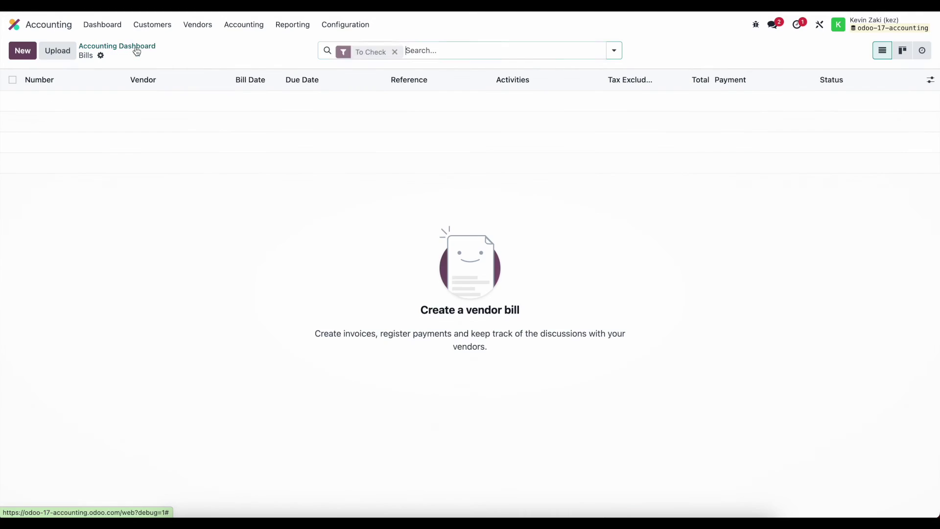
left_click(15, 24)
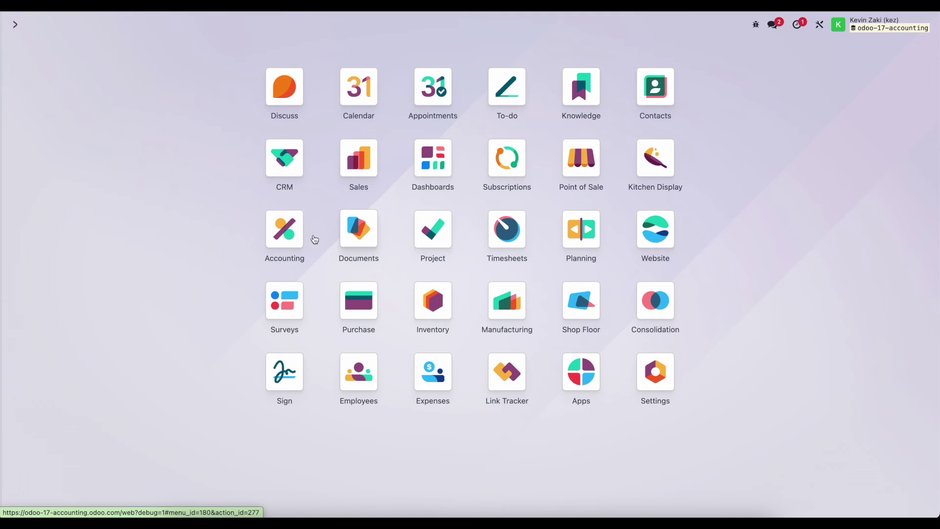
left_click(352, 314)
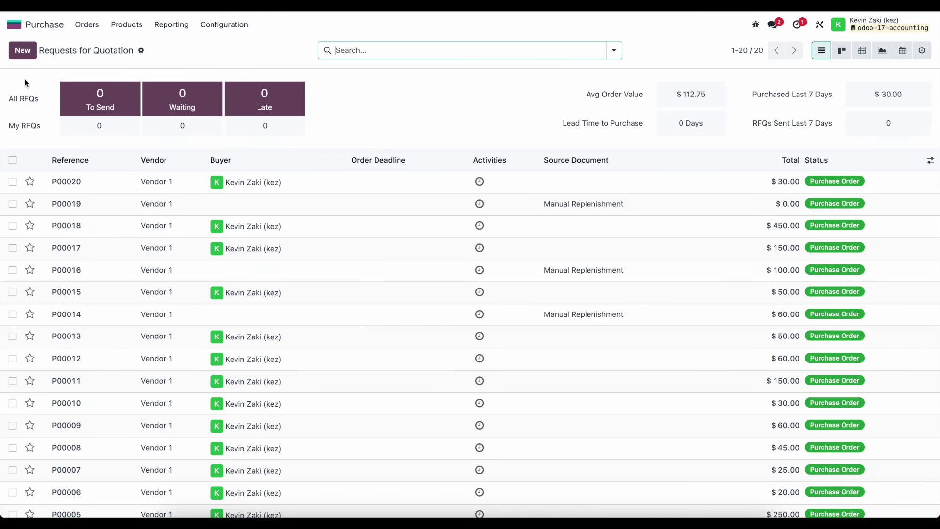
left_click(23, 51)
left_click(74, 46)
left_click(120, 182)
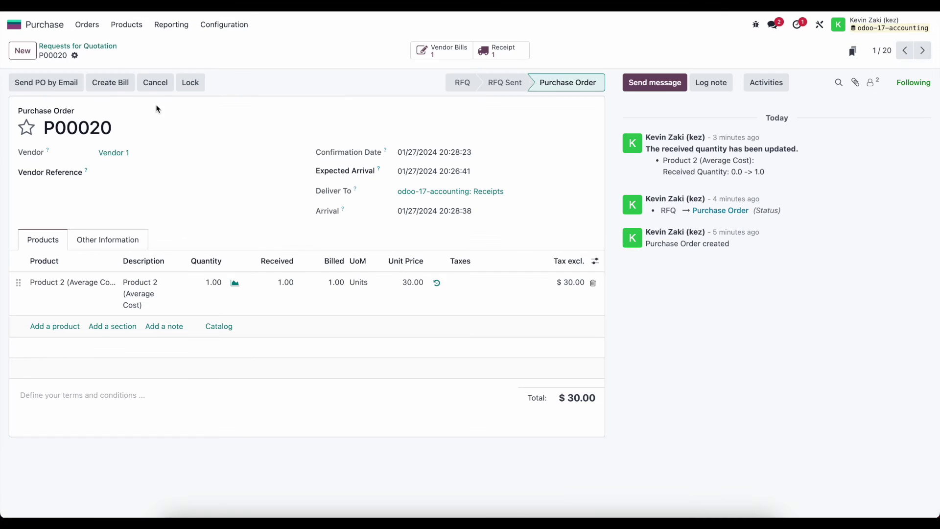
Duplicate P00020 into a new quotation with 2 units of Product 2 and save it
left_click(74, 55)
left_click(95, 97)
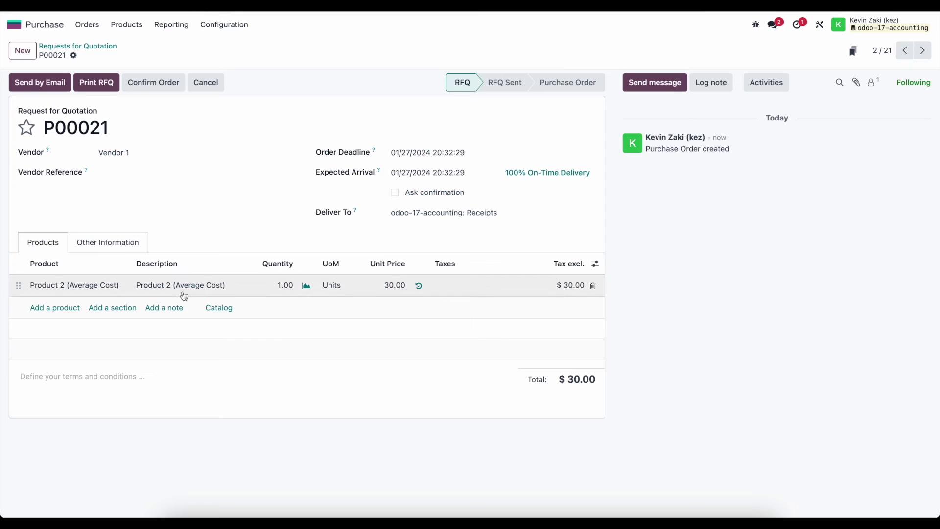
left_click(55, 307)
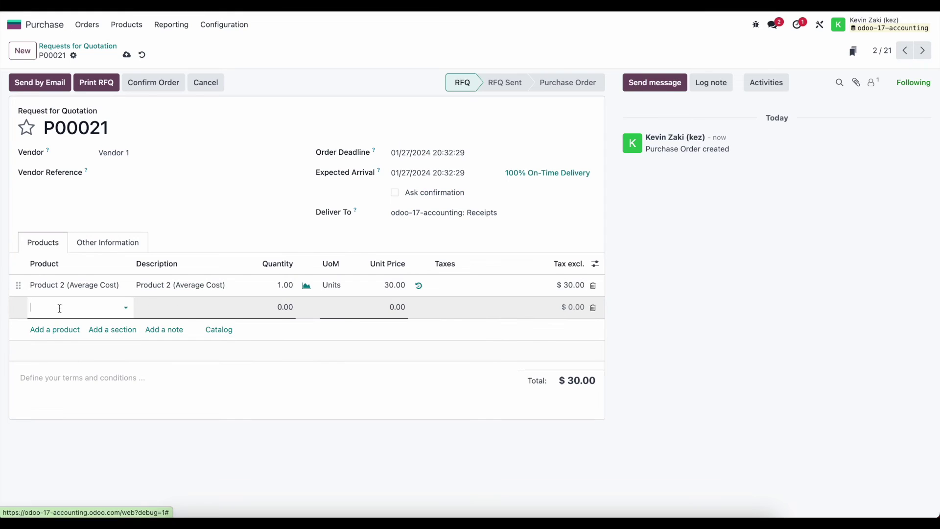
left_click(120, 286)
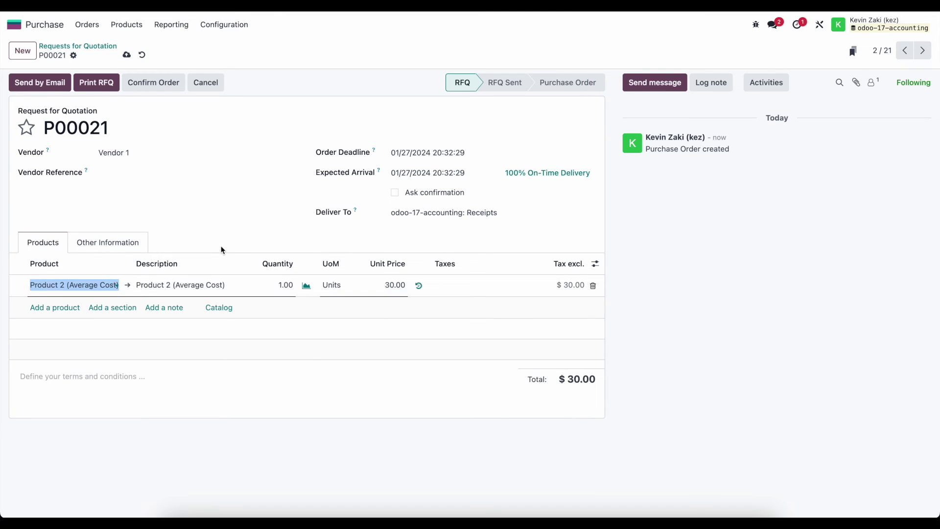
left_click(287, 285)
type("2")
left_click(360, 382)
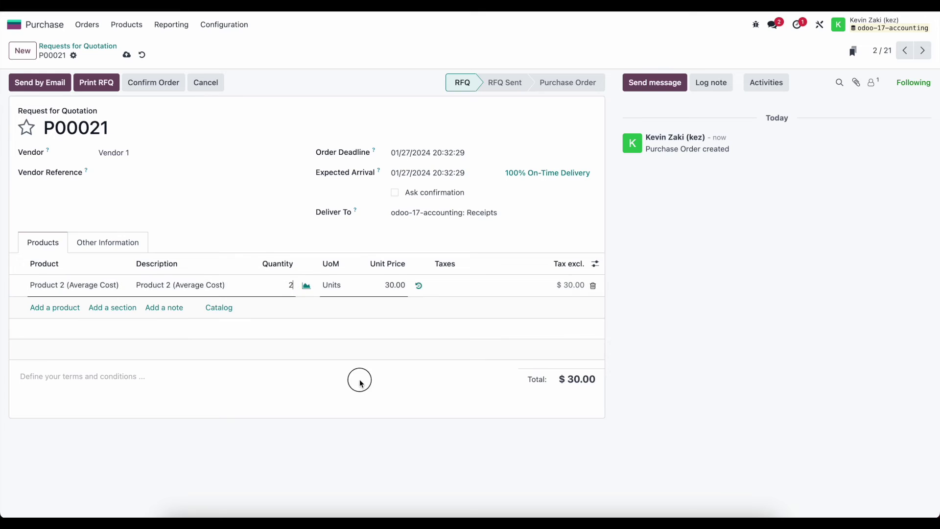
left_click(127, 55)
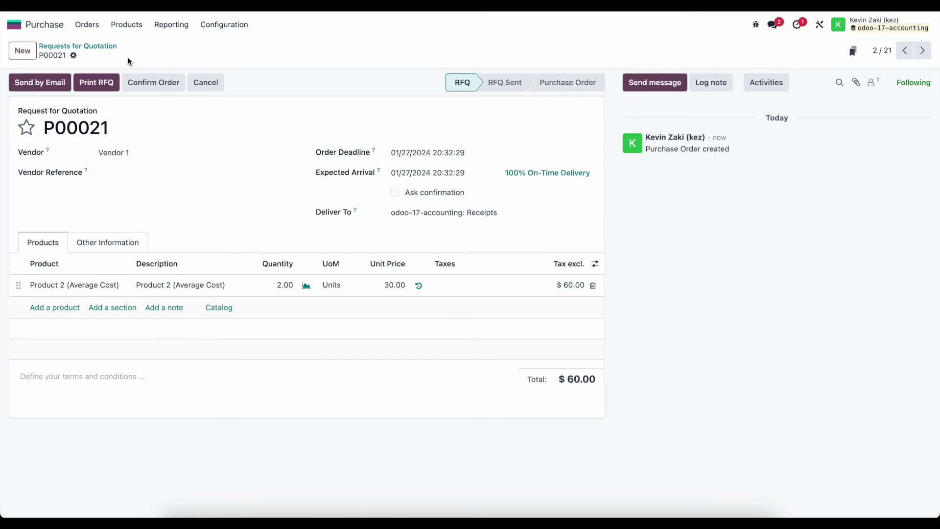
Confirm the quotation as purchase order P00021 and validate receipt of the 2 units
left_click(168, 82)
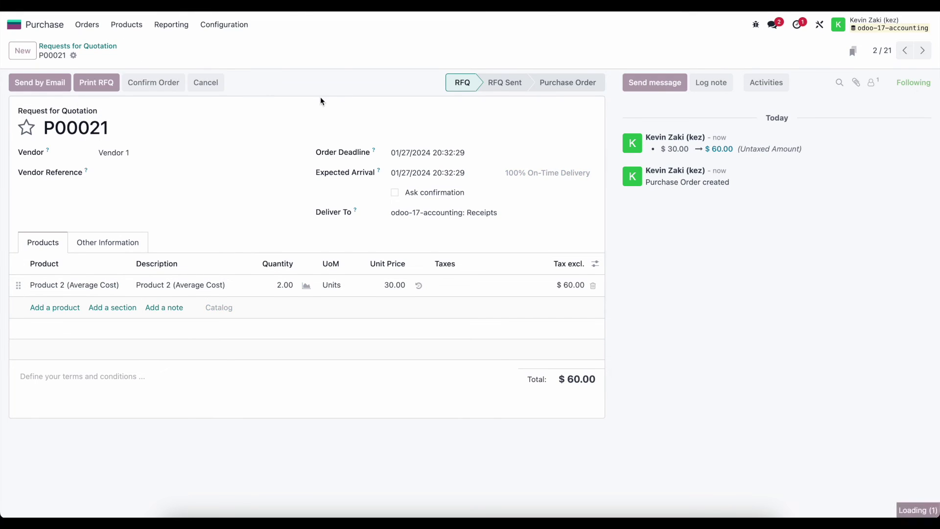
left_click(487, 52)
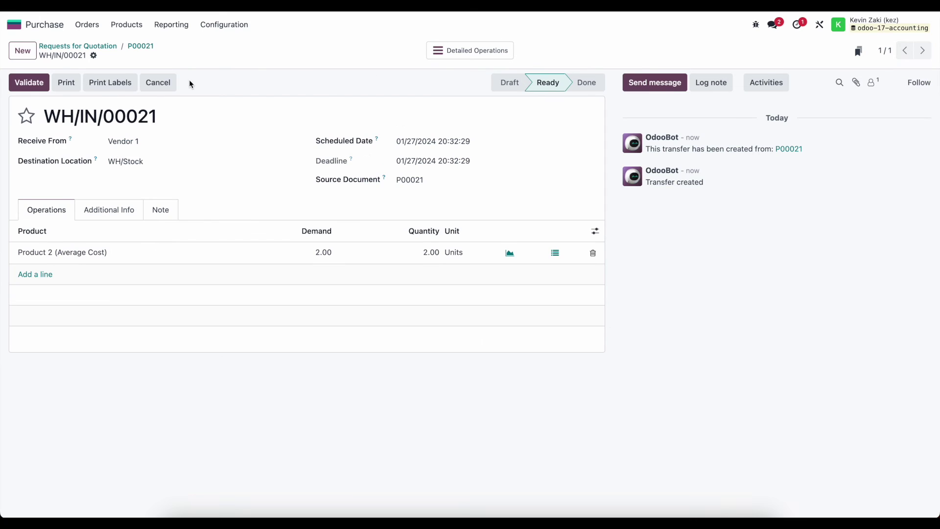
left_click(33, 90)
left_click(147, 48)
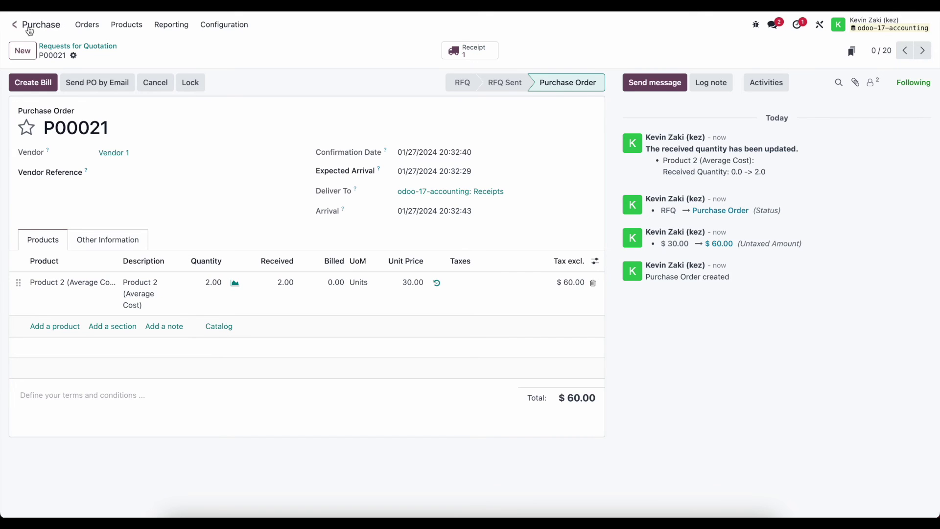
left_click(49, 26)
Create a new vendor bill in Accounting auto-filled from purchase order P00021
type("ac")
key("Return")
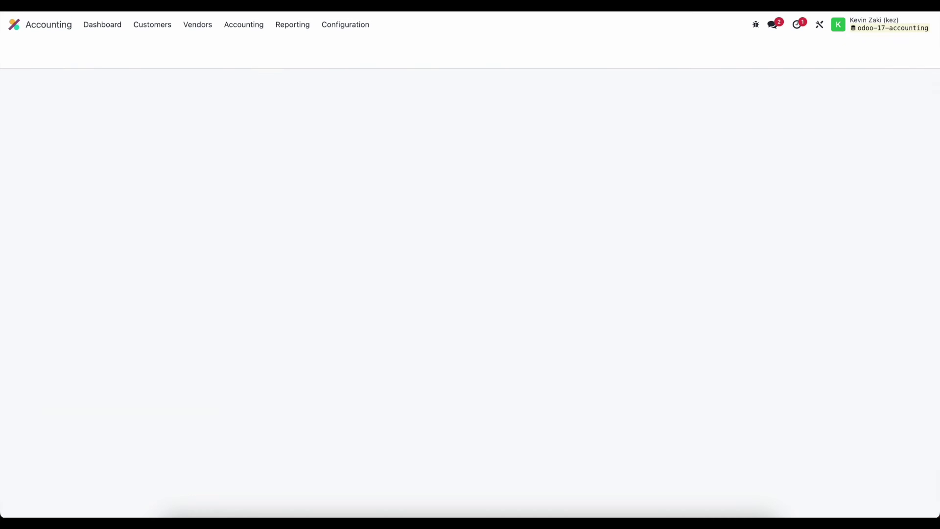
left_click(195, 31)
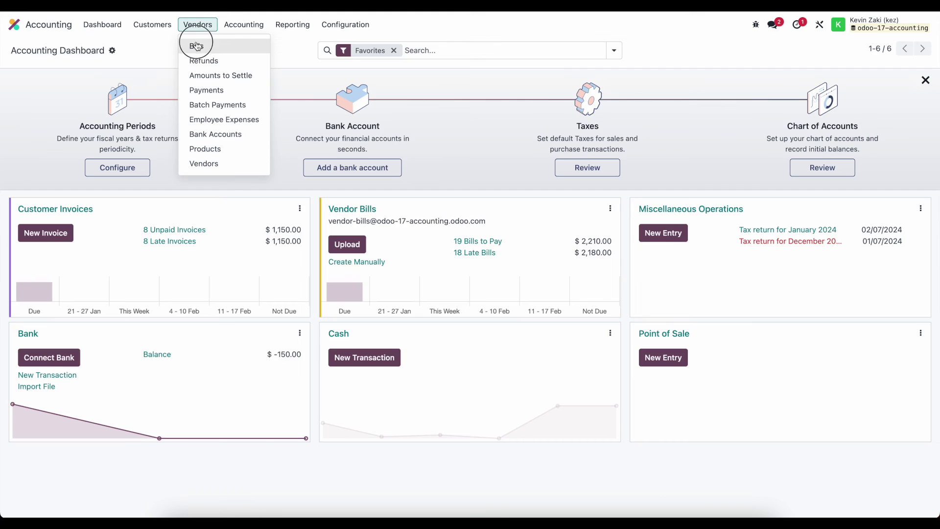
left_click(196, 42)
left_click(25, 55)
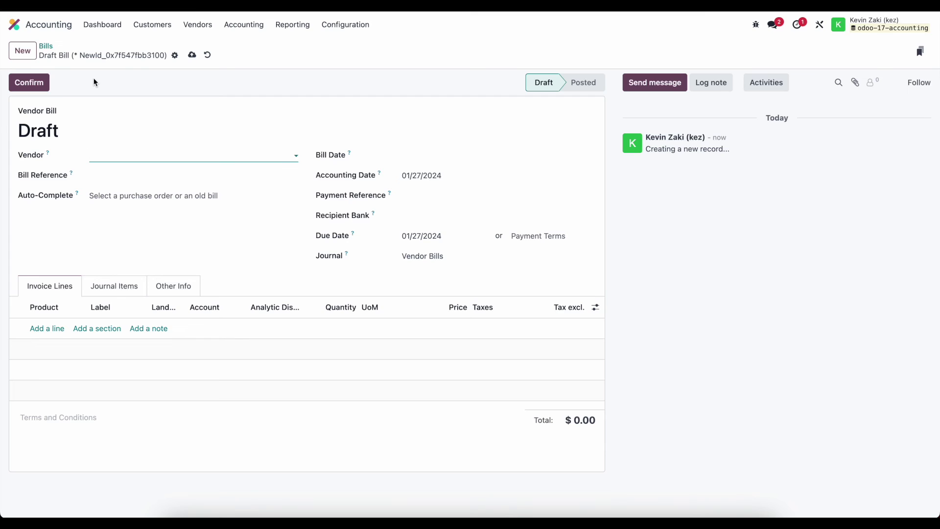
left_click(114, 193)
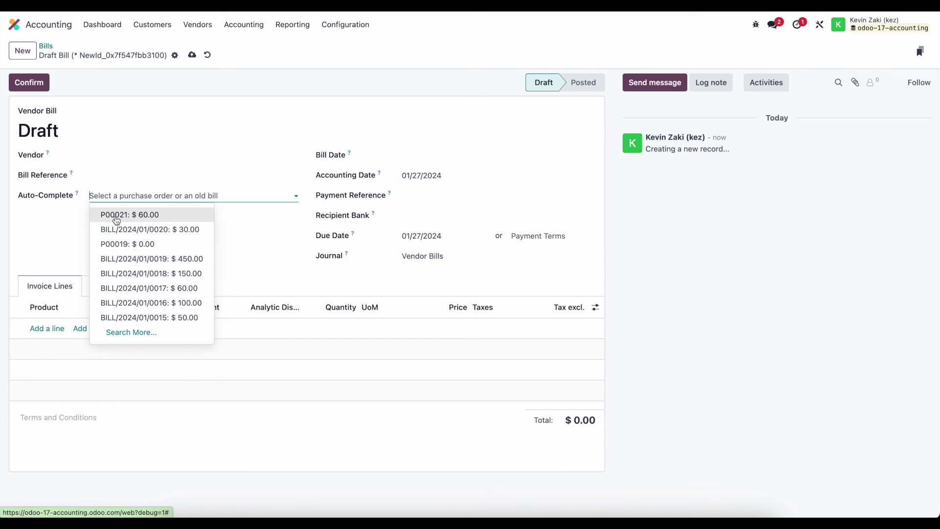
left_click(116, 215)
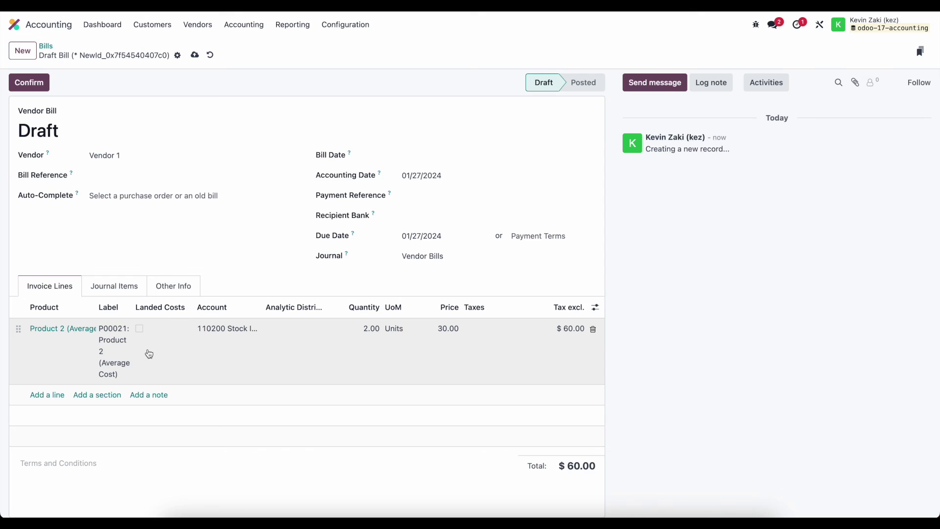
Set the bill date to 01/27/2024 and post the $60.00 bill
left_click(194, 55)
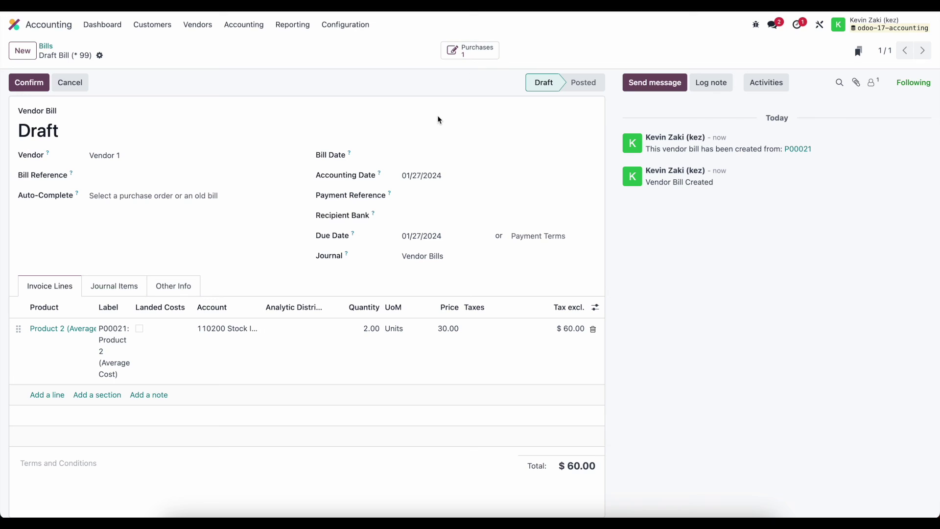
left_click(472, 155)
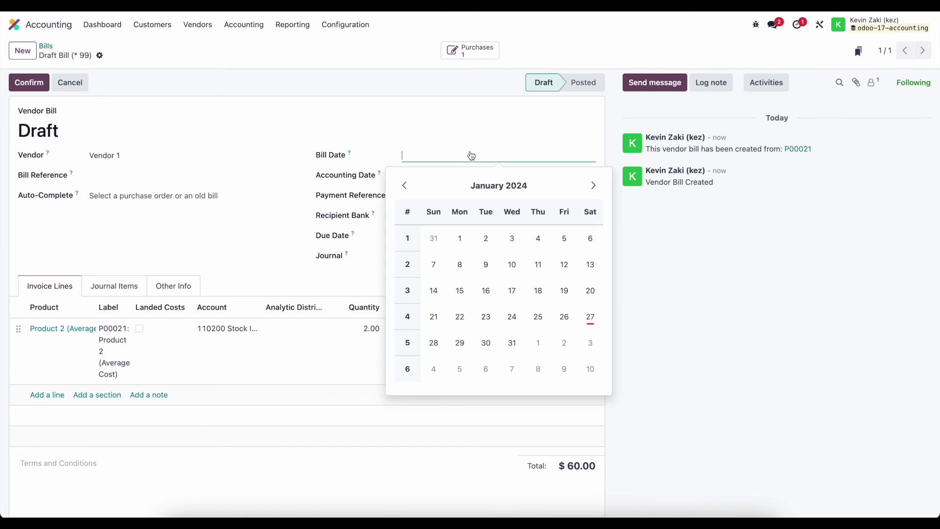
left_click(591, 317)
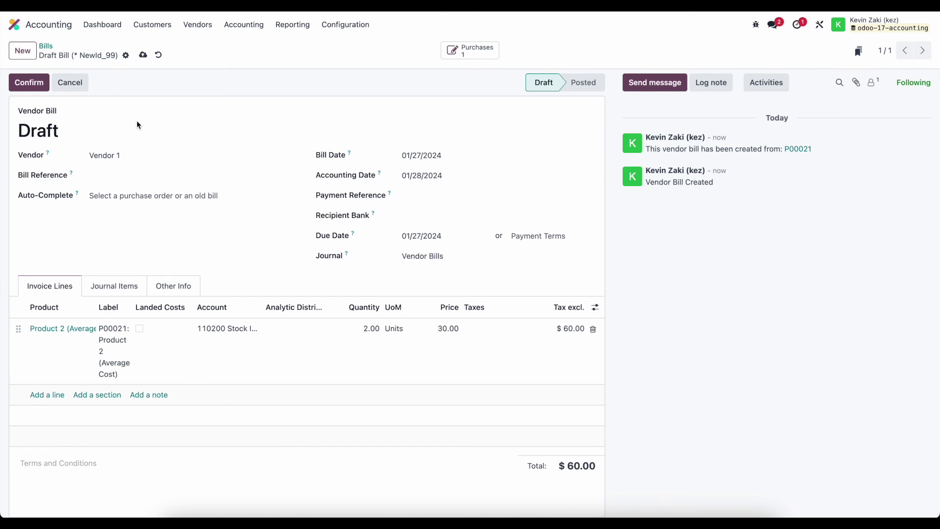
left_click(41, 88)
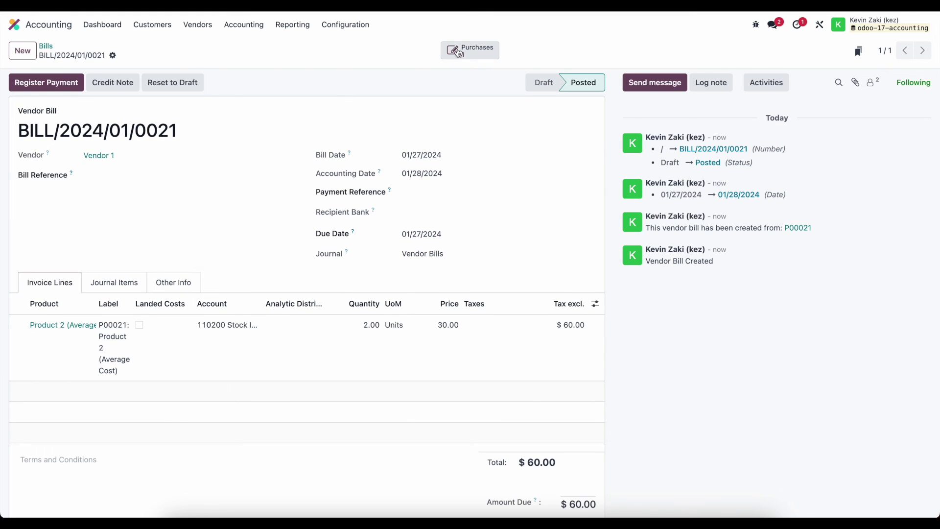
left_click(15, 24)
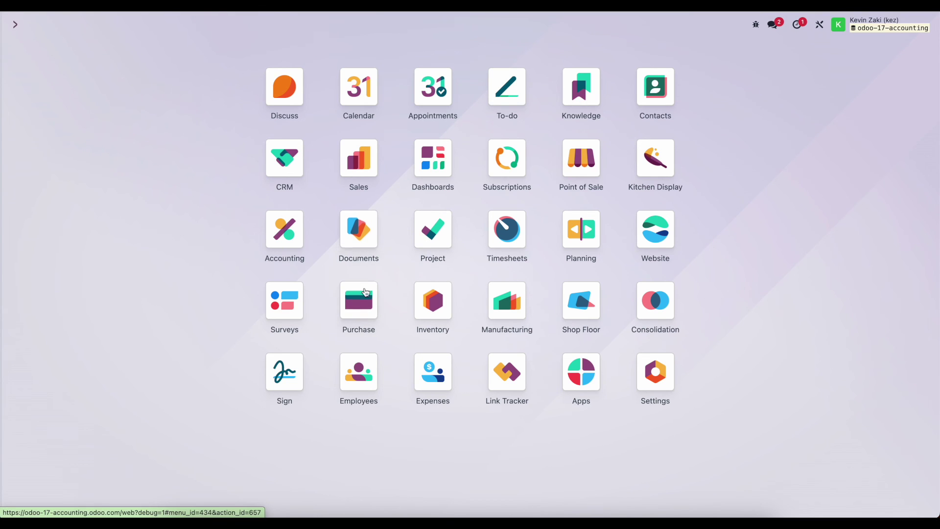
left_click(365, 293)
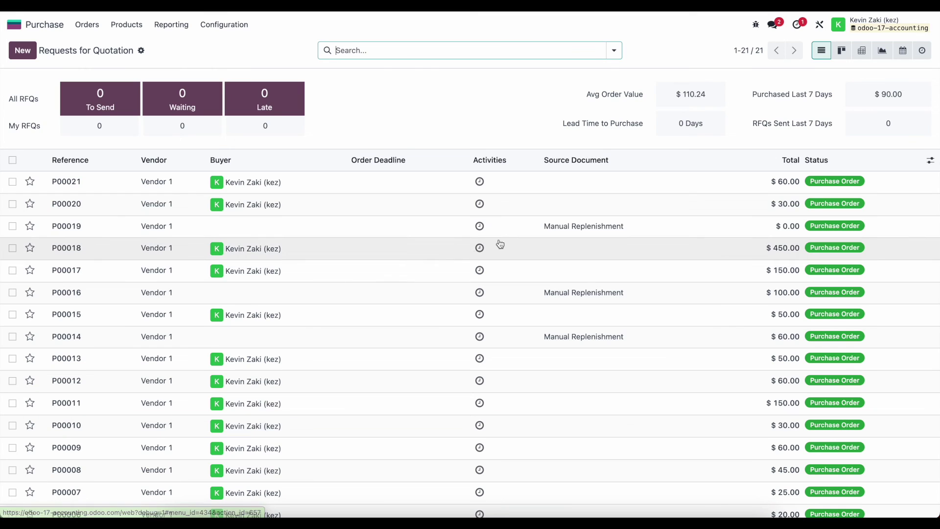
left_click(428, 190)
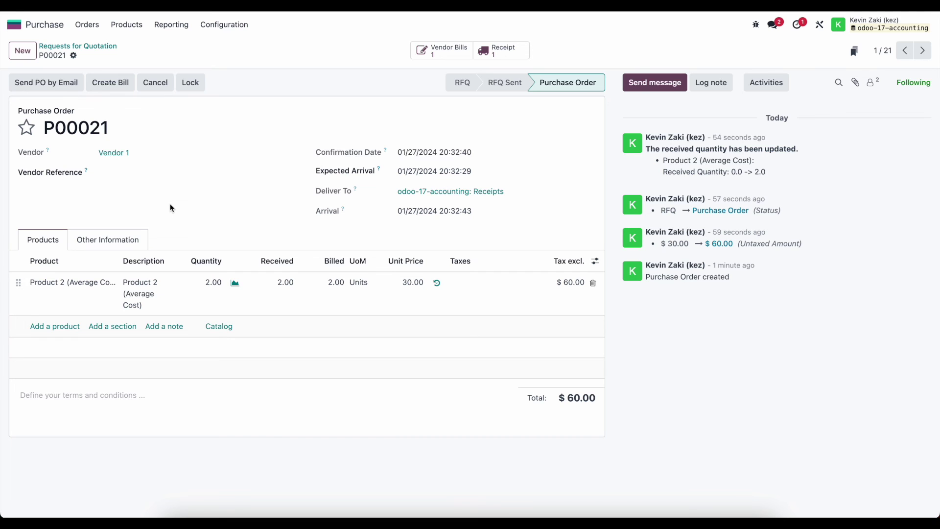
left_click(28, 28)
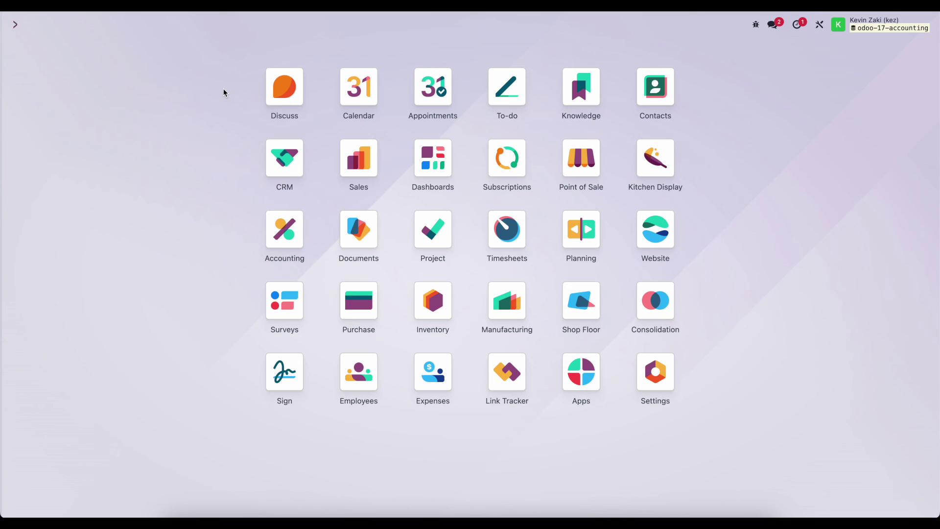
left_click(665, 28)
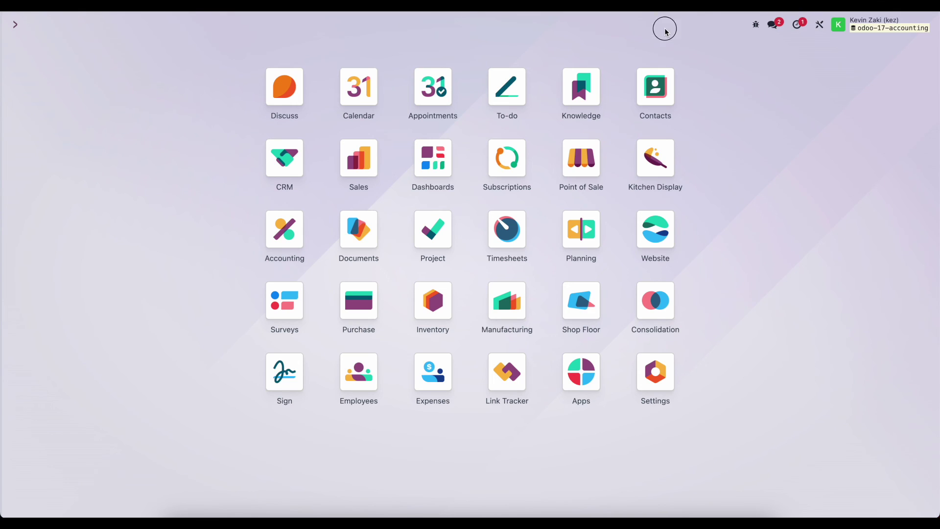